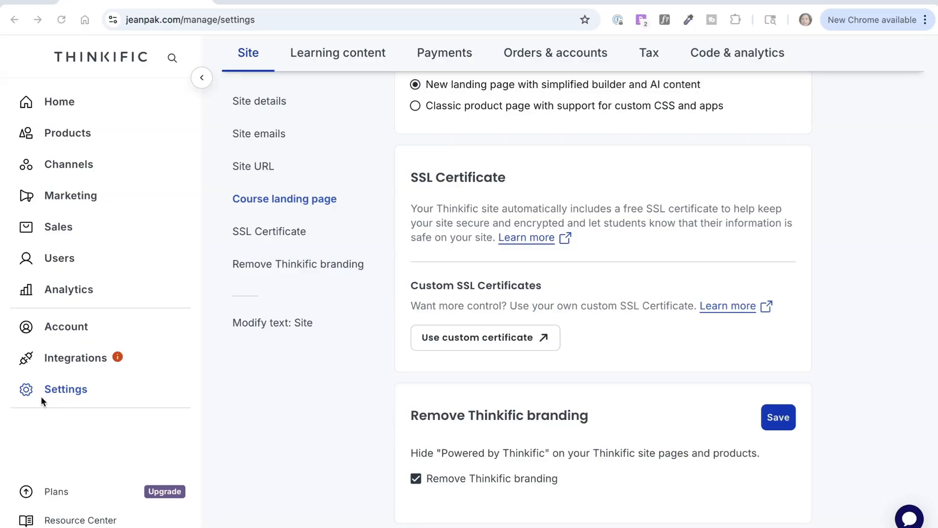
Leave the site settings and open the Courses list among the products.
{"action": "scroll", "coordinate": [404, 294], "scroll_direction": "up", "scroll_amount": 1}
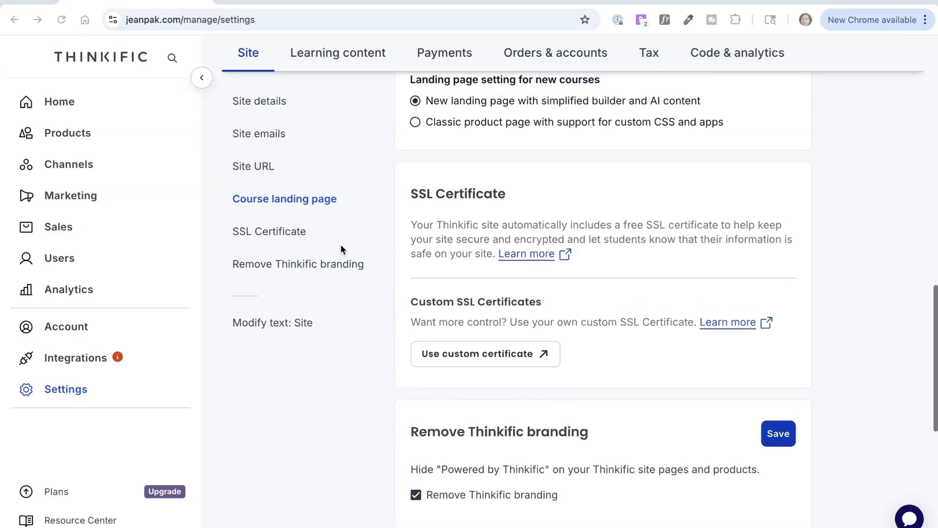
{"action": "scroll", "coordinate": [488, 193], "scroll_direction": "up", "scroll_amount": 2}
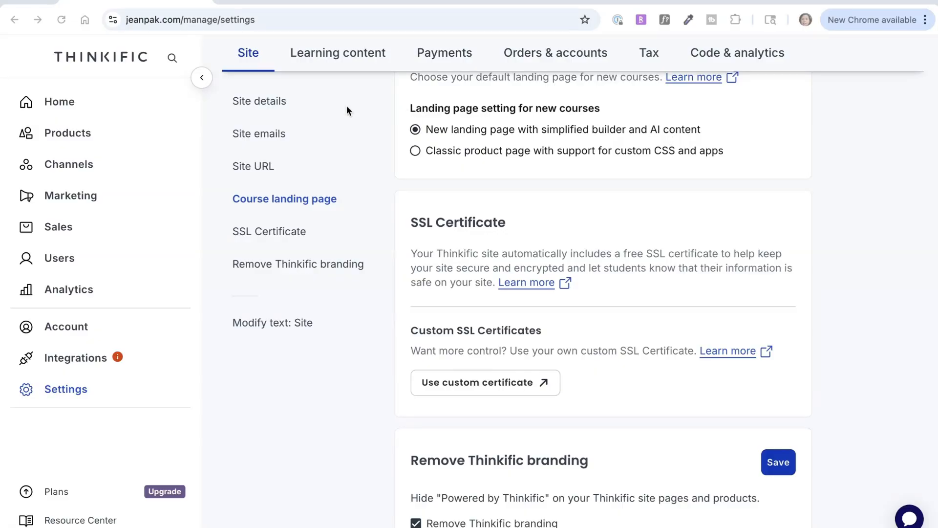
{"action": "left_click", "coordinate": [68, 133]}
{"action": "left_click", "coordinate": [62, 166]}
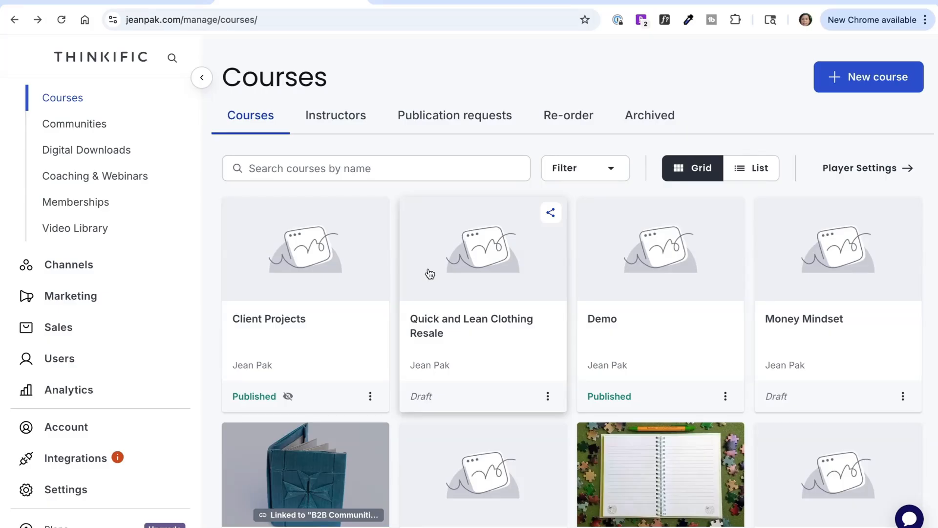
Create a new course from the Blank template and name it "YouTube Demo".
{"action": "left_click", "coordinate": [863, 87]}
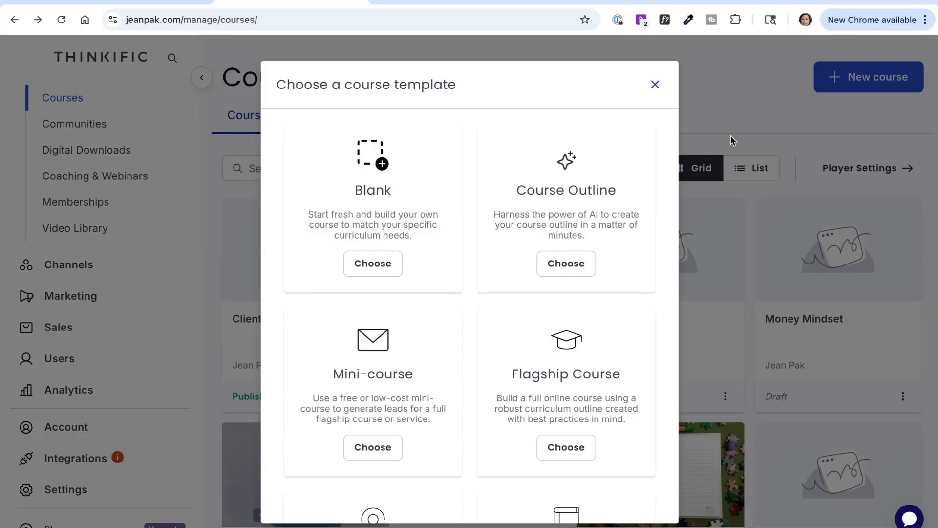
{"action": "left_click", "coordinate": [370, 267]}
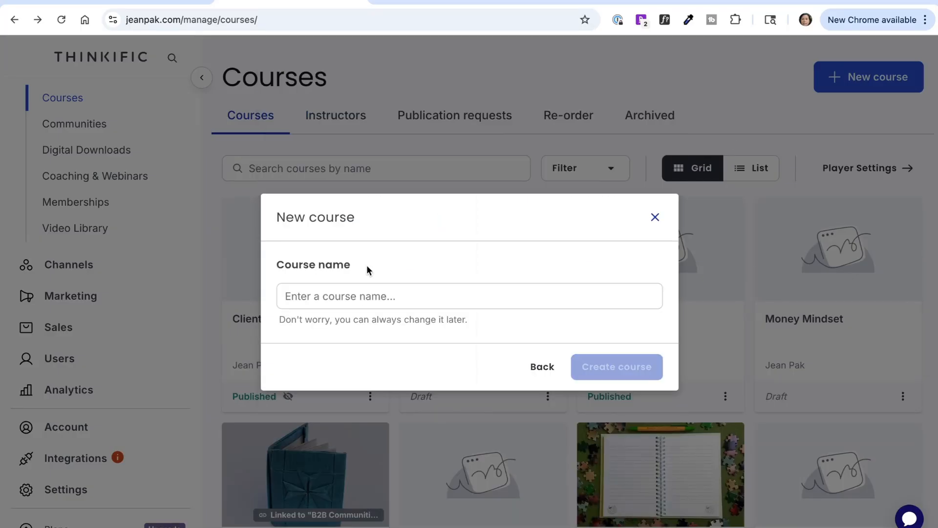
{"action": "left_click", "coordinate": [363, 298]}
{"action": "type", "text": "Yo"}
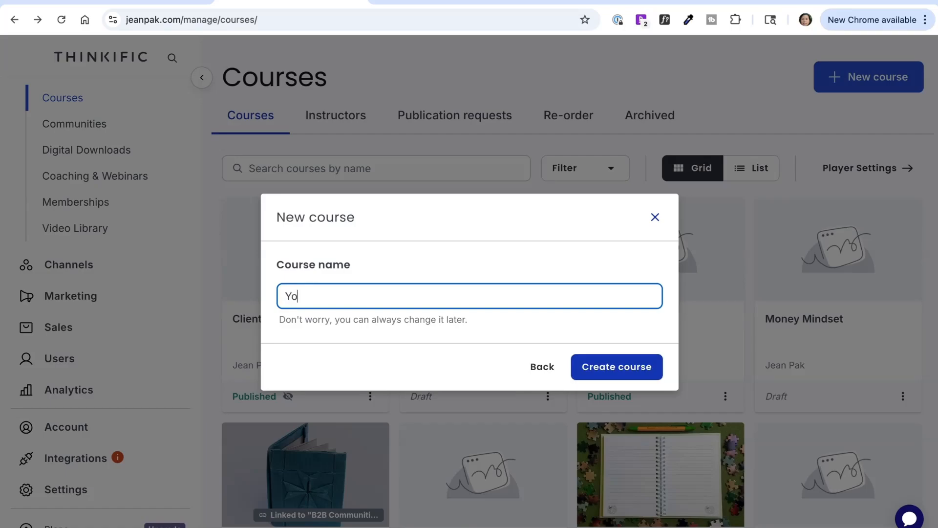
{"action": "type", "text": "uTube Demo"}
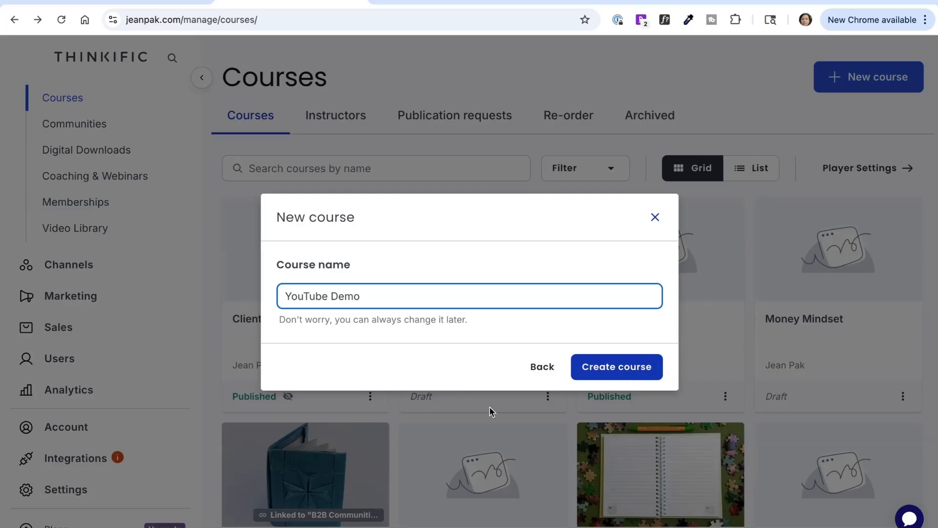
{"action": "left_click", "coordinate": [630, 374]}
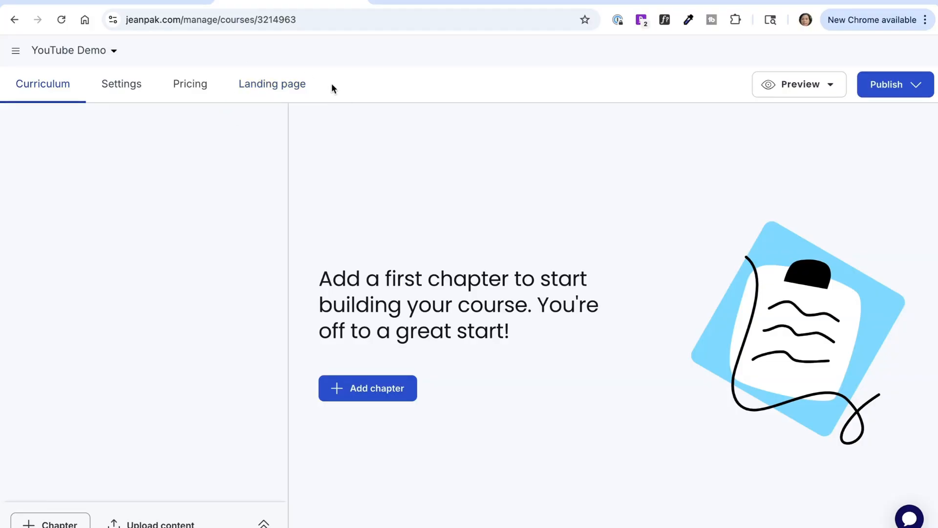
Open the course's landing page preview and examine its default sections, from the banner and headline to the highlights, course description and instructor bio.
{"action": "left_click", "coordinate": [254, 95]}
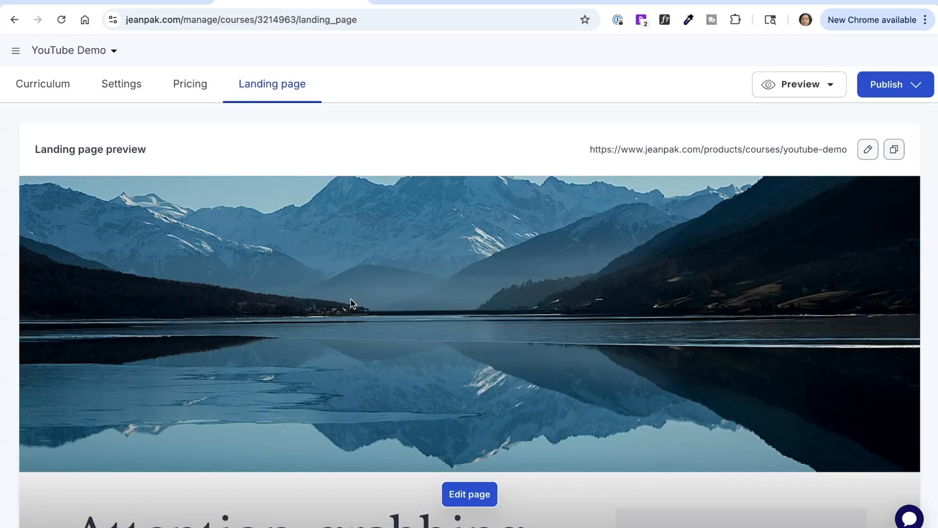
{"action": "scroll", "coordinate": [350, 303], "scroll_direction": "down", "scroll_amount": 10}
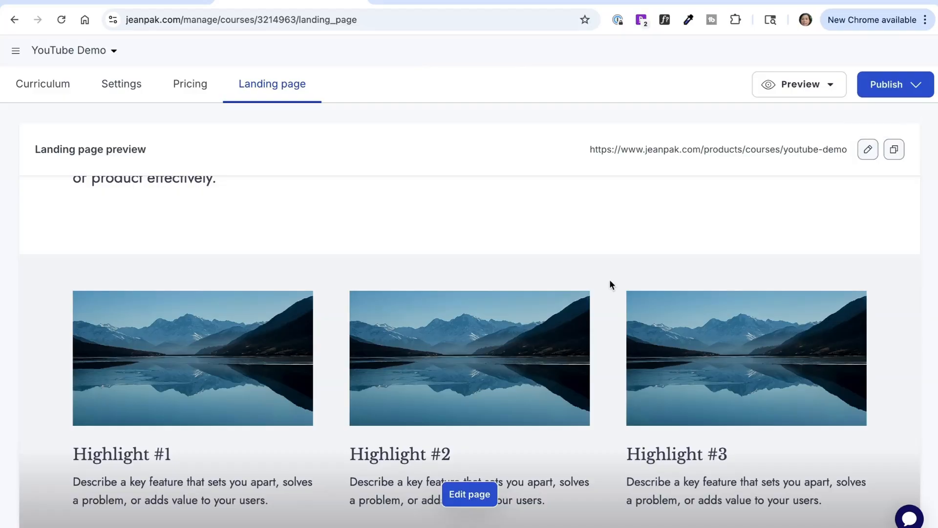
{"action": "scroll", "coordinate": [609, 282], "scroll_direction": "down", "scroll_amount": 2}
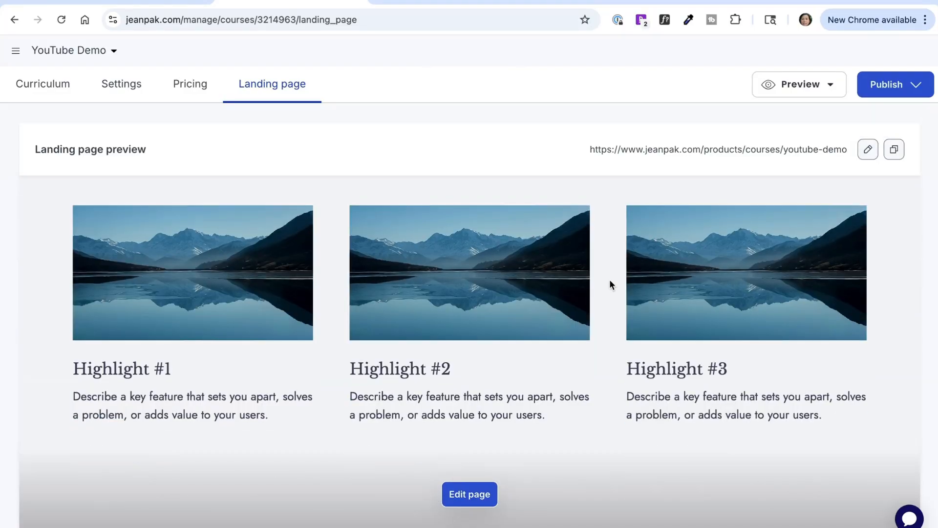
{"action": "scroll", "coordinate": [610, 281], "scroll_direction": "up", "scroll_amount": 2}
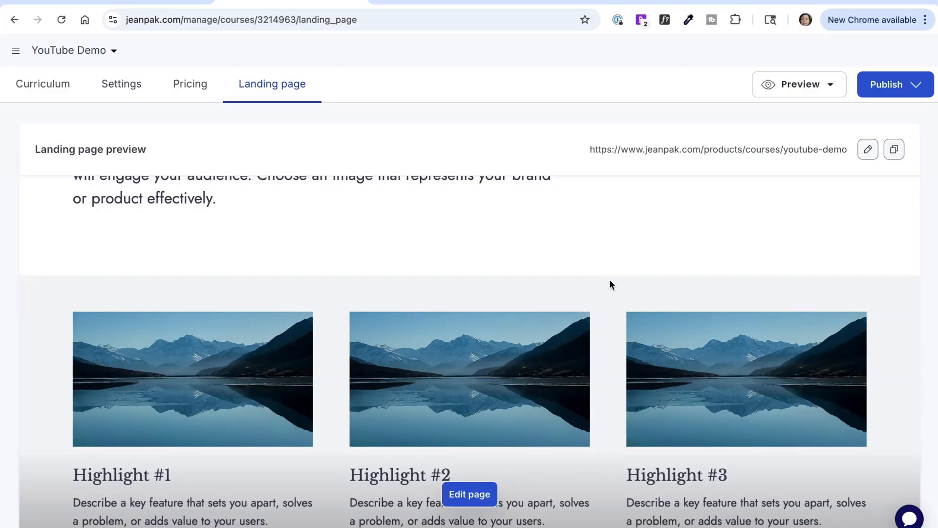
{"action": "scroll", "coordinate": [540, 355], "scroll_direction": "up", "scroll_amount": 5}
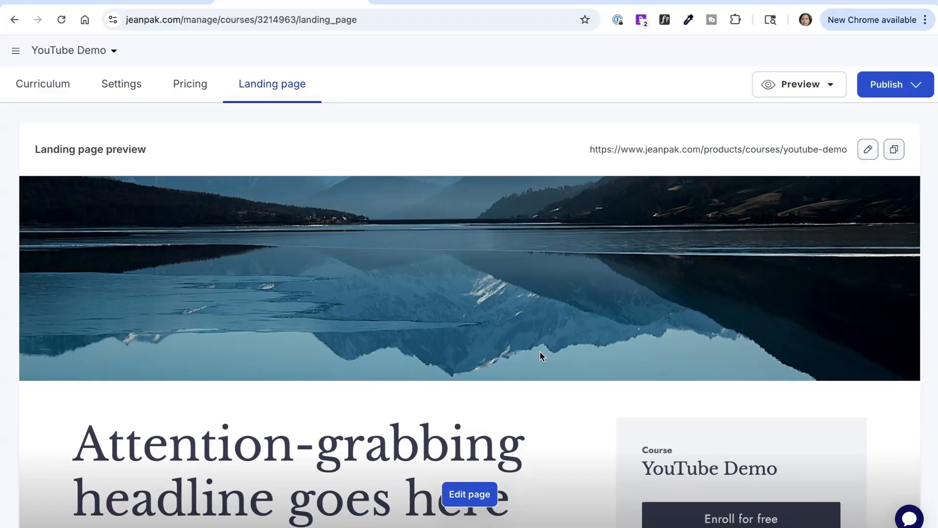
{"action": "scroll", "coordinate": [539, 353], "scroll_direction": "down", "scroll_amount": 5}
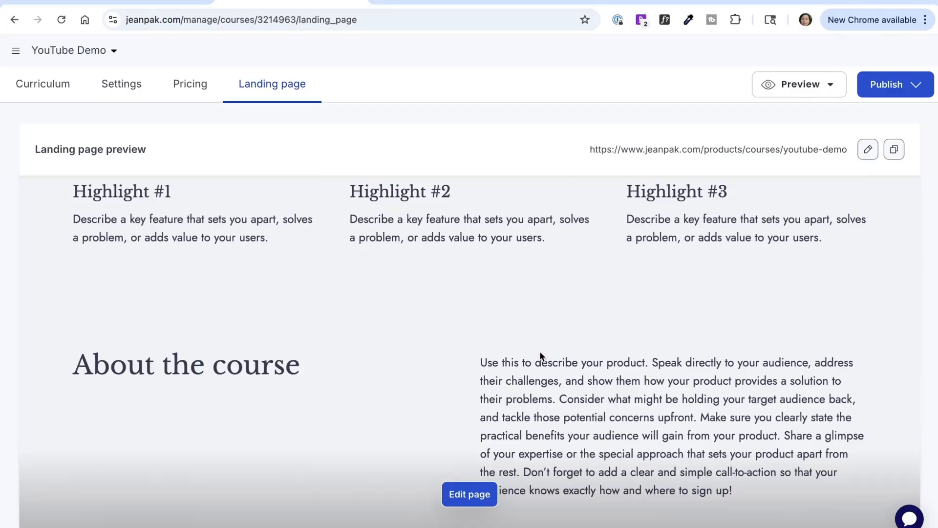
{"action": "scroll", "coordinate": [540, 352], "scroll_direction": "down", "scroll_amount": 3}
{"action": "scroll", "coordinate": [540, 351], "scroll_direction": "down", "scroll_amount": 5}
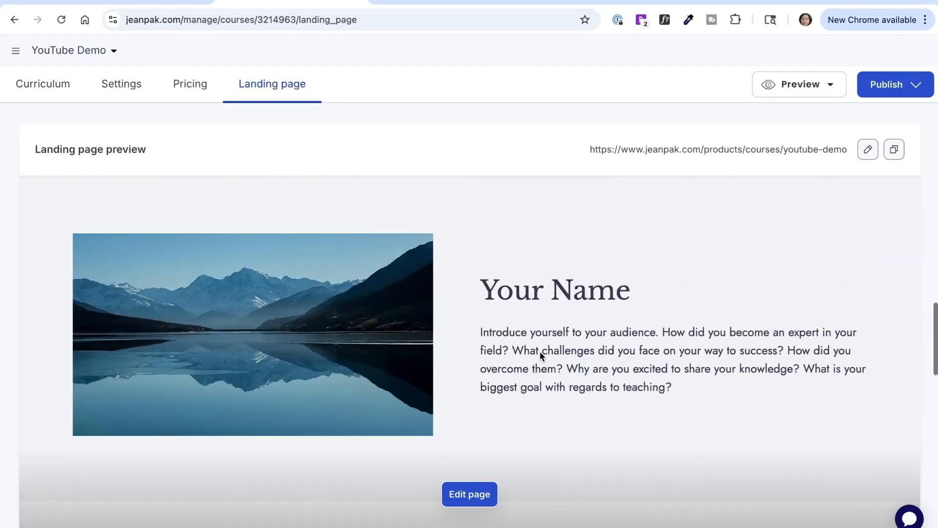
{"action": "scroll", "coordinate": [539, 351], "scroll_direction": "up", "scroll_amount": 6}
{"action": "scroll", "coordinate": [539, 351], "scroll_direction": "up", "scroll_amount": 5}
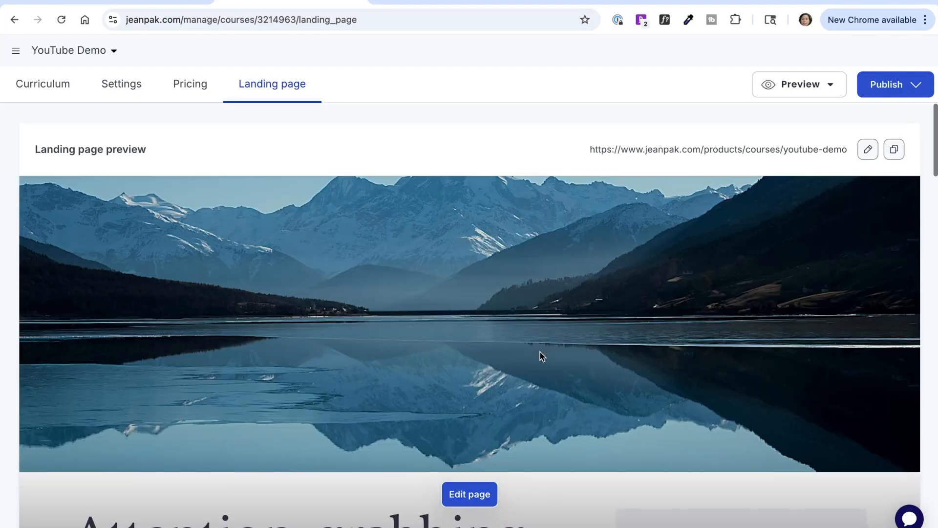
{"action": "scroll", "coordinate": [540, 351], "scroll_direction": "down", "scroll_amount": 3}
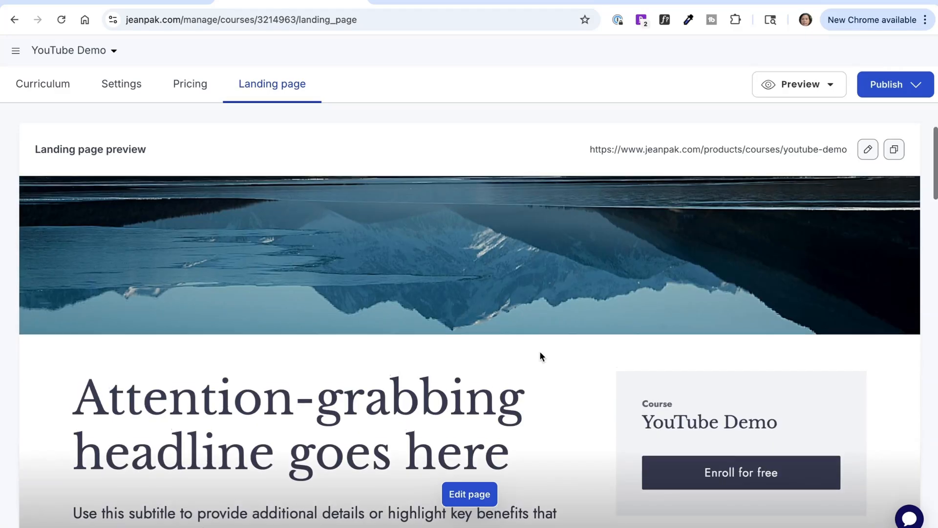
{"action": "scroll", "coordinate": [540, 351], "scroll_direction": "up", "scroll_amount": 3}
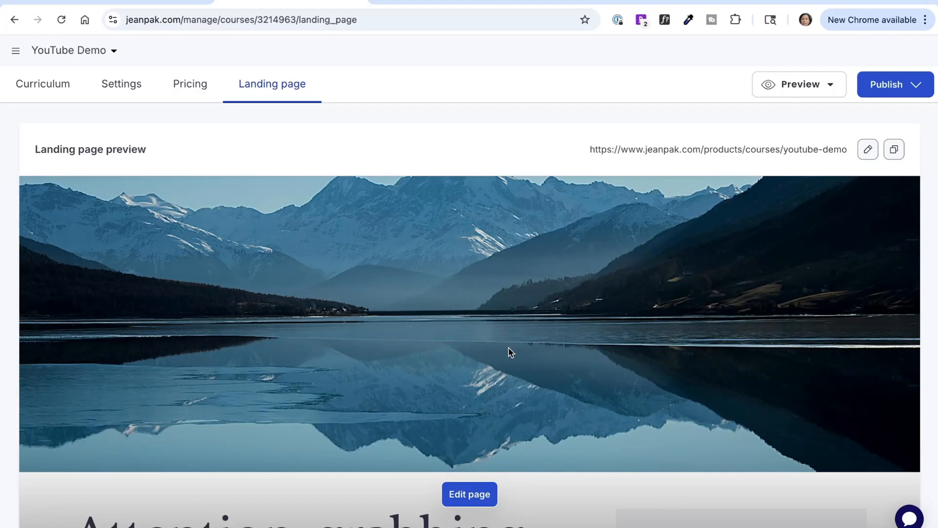
{"action": "scroll", "coordinate": [489, 372], "scroll_direction": "down", "scroll_amount": 1}
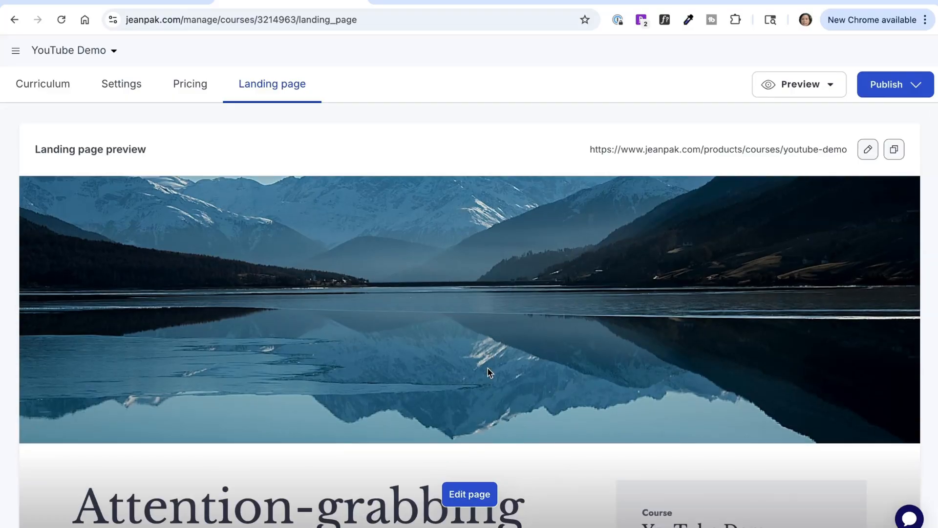
{"action": "scroll", "coordinate": [560, 325], "scroll_direction": "down", "scroll_amount": 3}
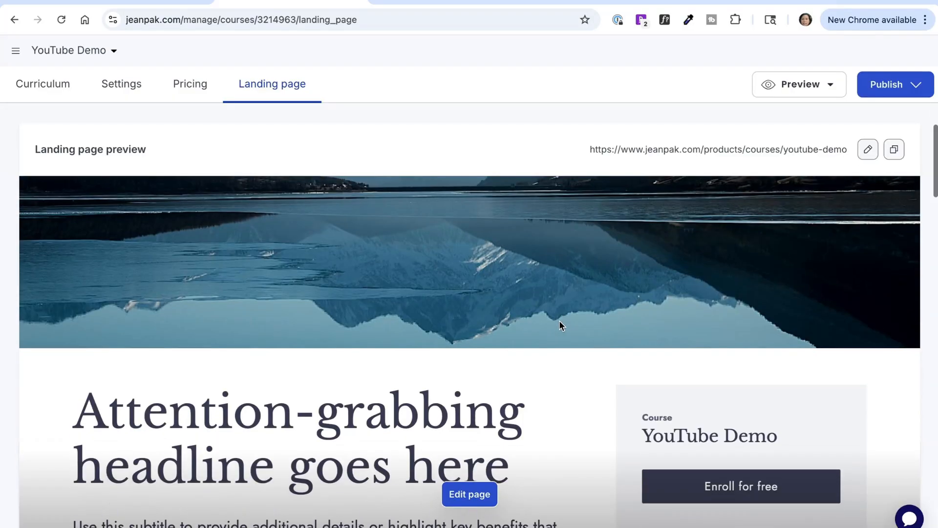
Open the landing page for editing and postpone the announcement about the updated theme styling.
{"action": "scroll", "coordinate": [559, 322], "scroll_direction": "down", "scroll_amount": 5}
{"action": "left_click", "coordinate": [461, 503]}
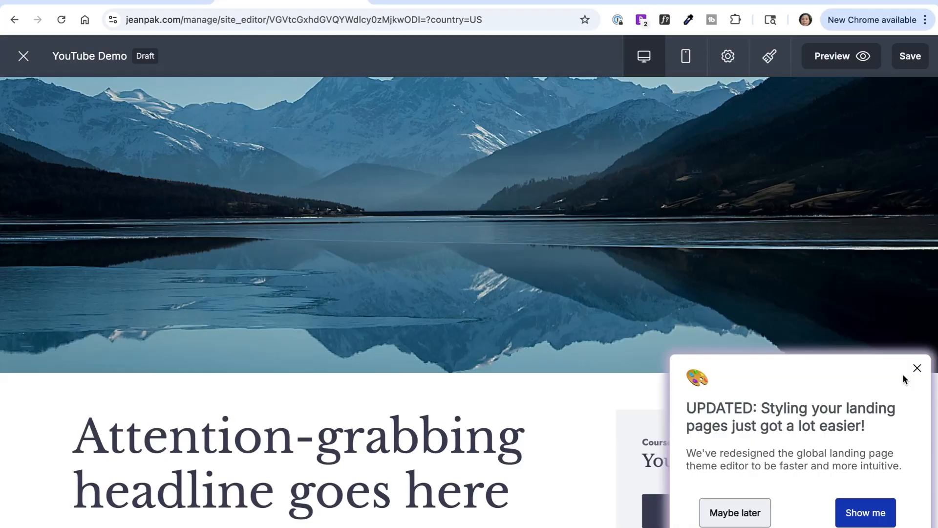
{"action": "left_click", "coordinate": [745, 513]}
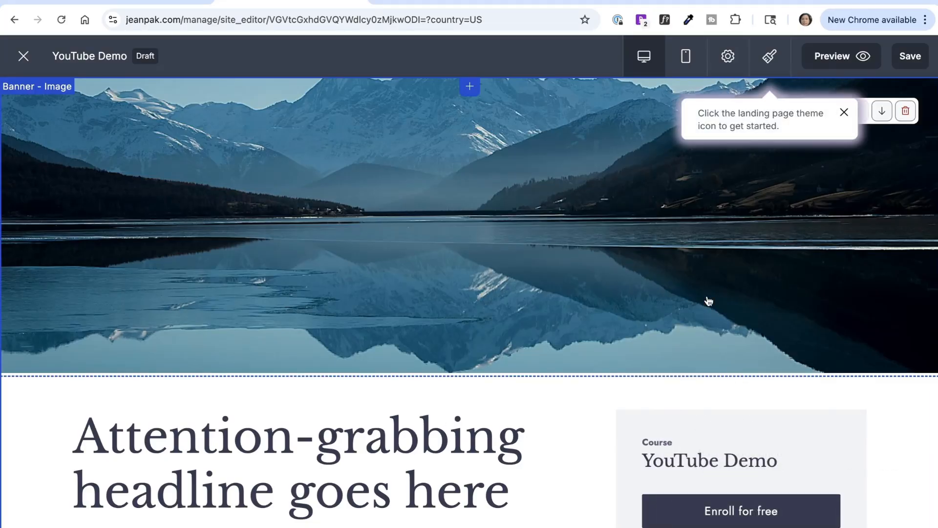
Try the Show full image fill on the banner image, and set the fill back to Expand to fill.
{"action": "left_click", "coordinate": [647, 218]}
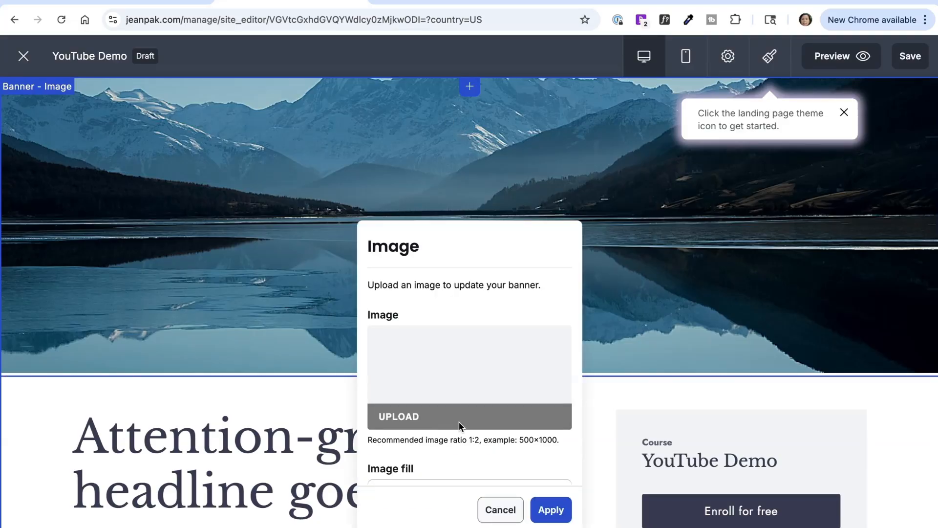
{"action": "scroll", "coordinate": [481, 379], "scroll_direction": "down", "scroll_amount": 2}
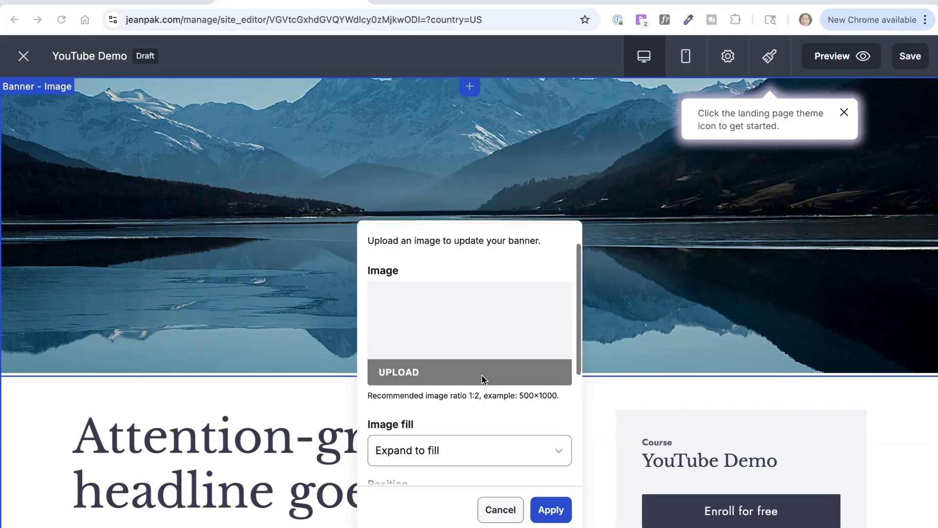
{"action": "scroll", "coordinate": [412, 375], "scroll_direction": "down", "scroll_amount": 3}
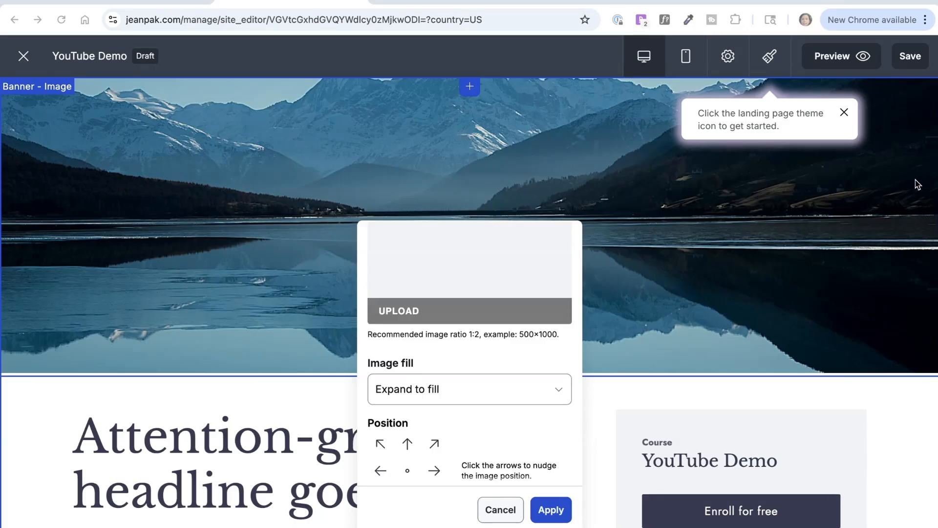
{"action": "left_click", "coordinate": [504, 401]}
{"action": "left_click", "coordinate": [442, 470]}
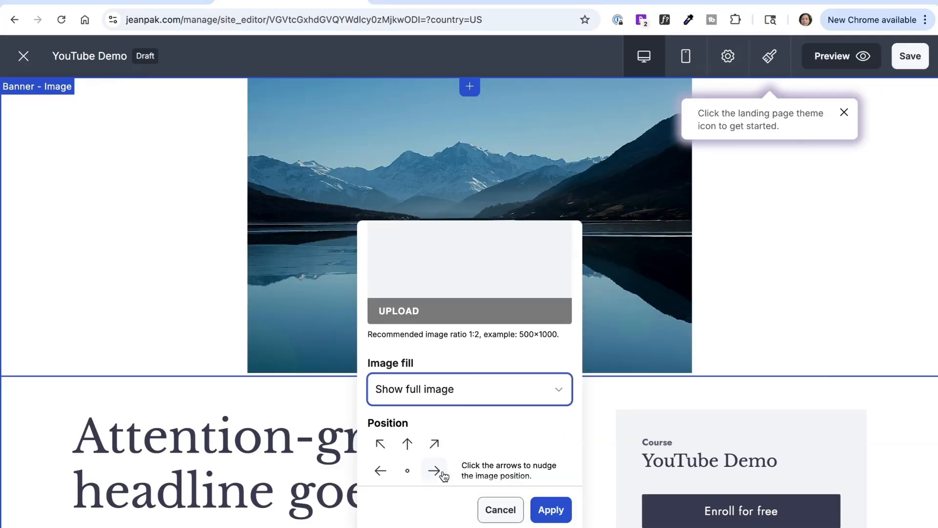
{"action": "left_click", "coordinate": [492, 398]}
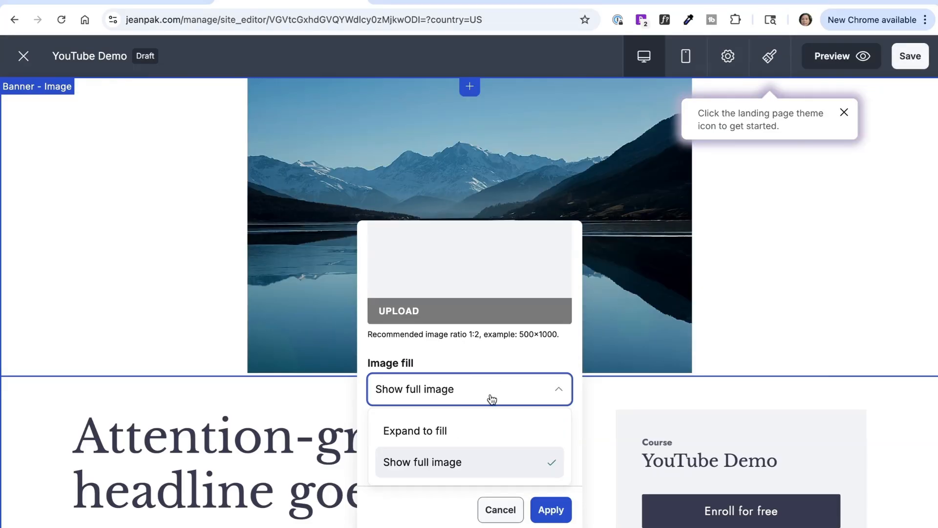
{"action": "left_click", "coordinate": [450, 438]}
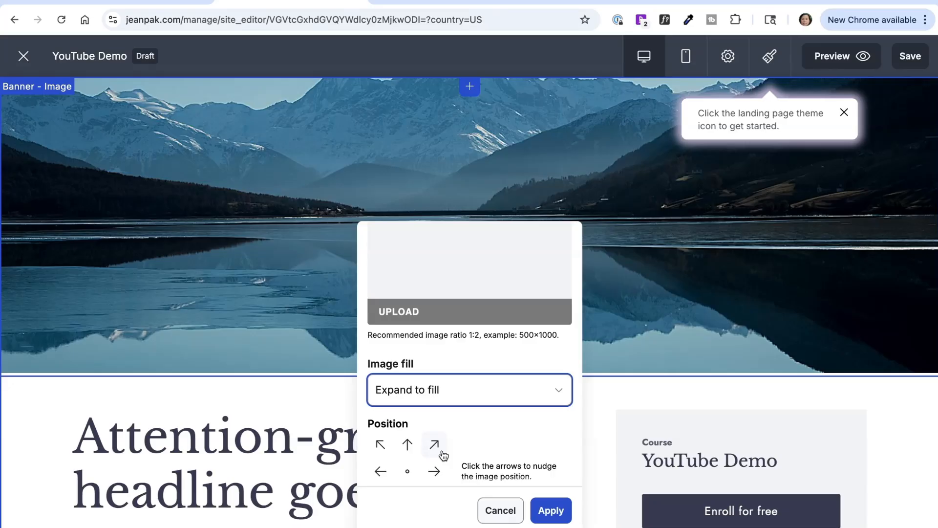
Review the banner image's position, scale and ALT text settings, and close them without applying anything.
{"action": "scroll", "coordinate": [406, 460], "scroll_direction": "down", "scroll_amount": 3}
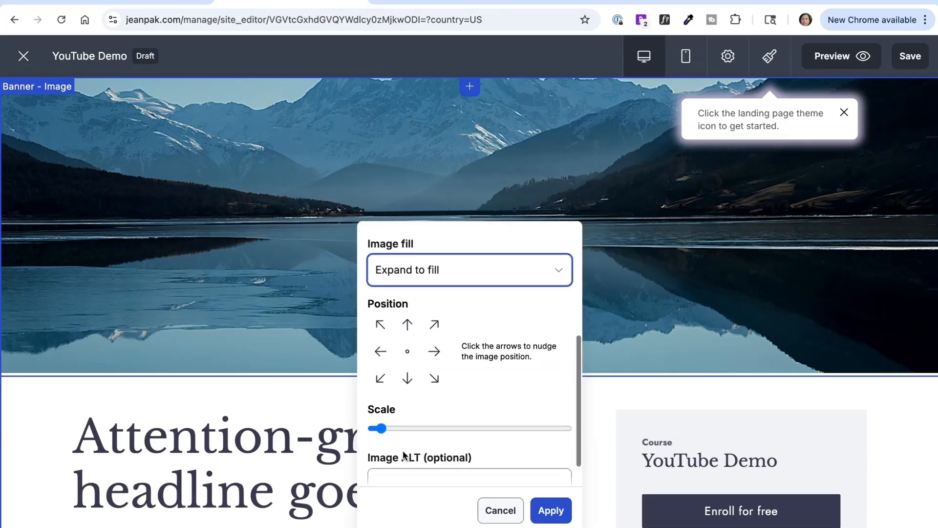
{"action": "scroll", "coordinate": [436, 379], "scroll_direction": "down", "scroll_amount": 1}
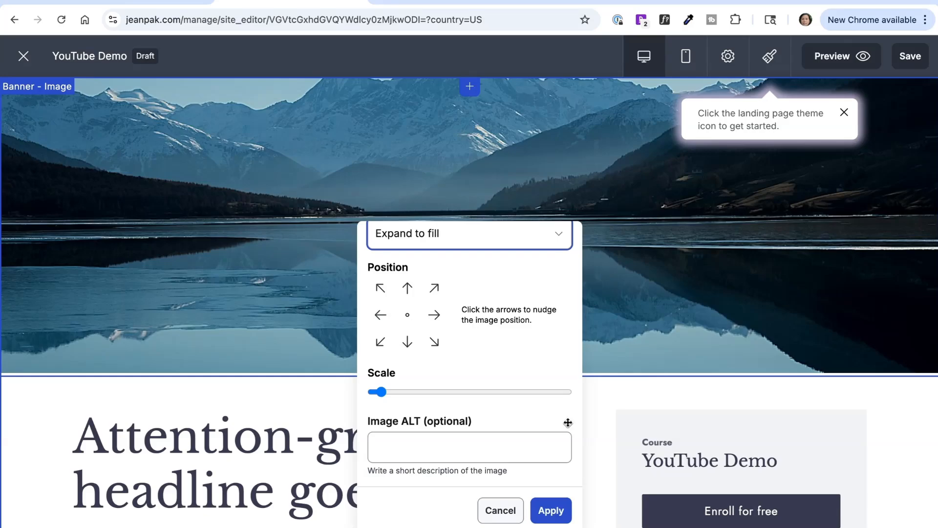
{"action": "left_click", "coordinate": [510, 520]}
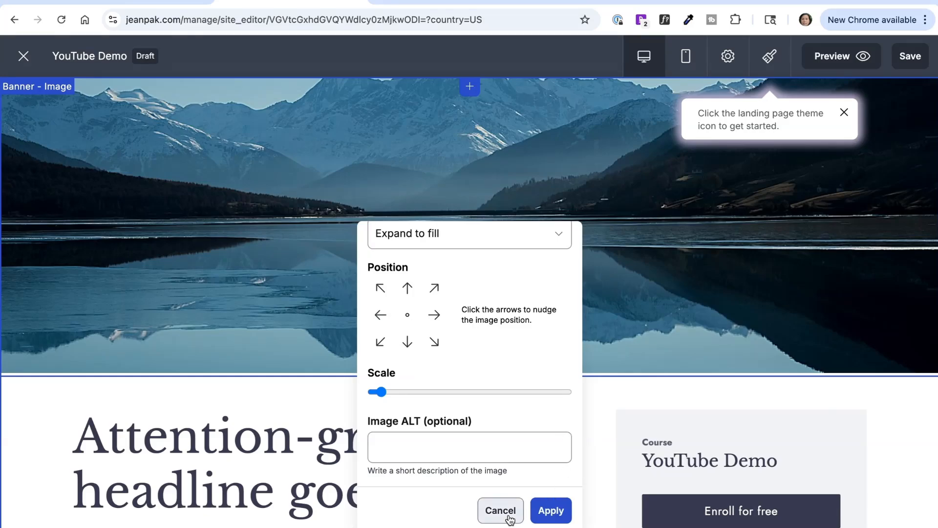
{"action": "left_click", "coordinate": [632, 316]}
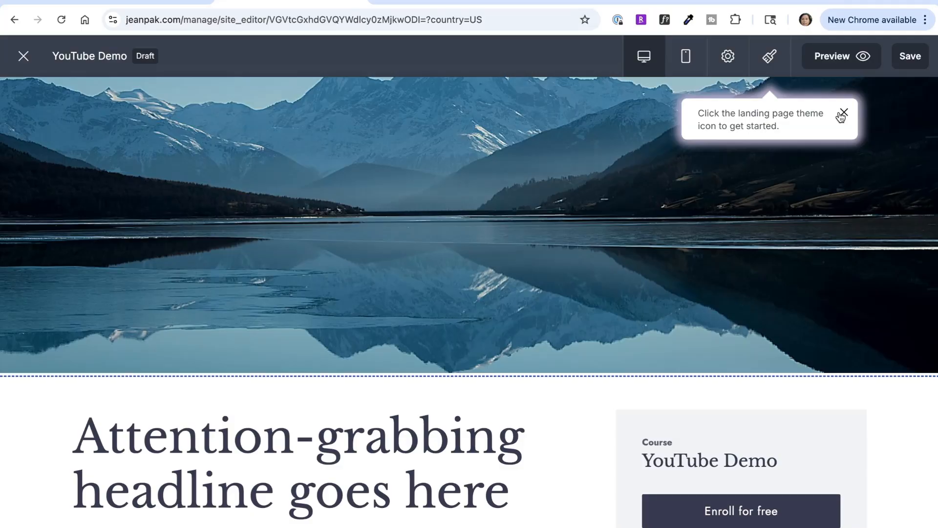
Dismiss the theme hint and override the banner section's background with the light grey F2F3F5 theme color.
{"action": "left_click", "coordinate": [841, 115]}
{"action": "left_click", "coordinate": [834, 112]}
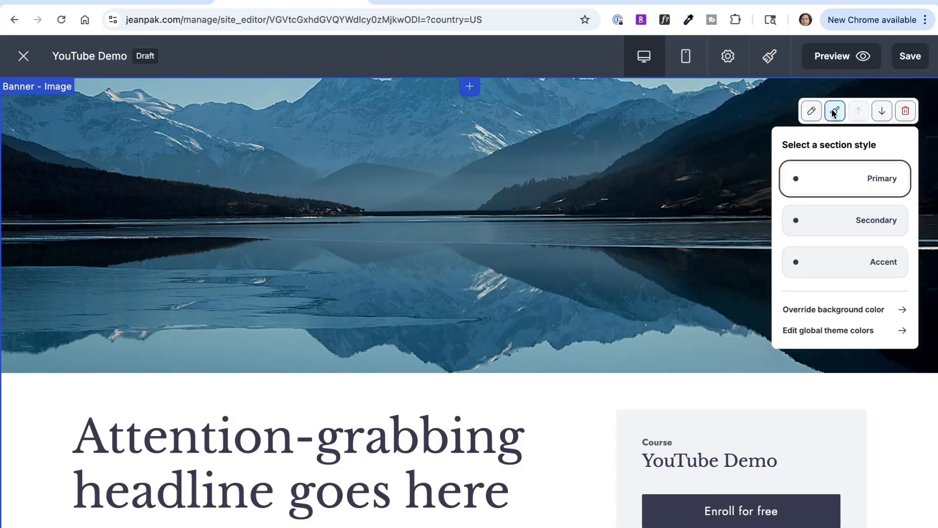
{"action": "left_click", "coordinate": [840, 310]}
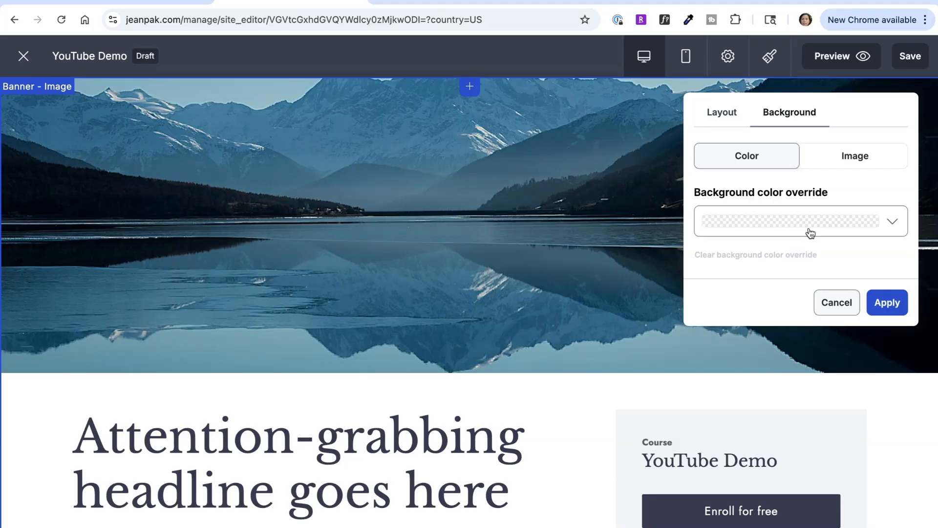
{"action": "left_click", "coordinate": [840, 230]}
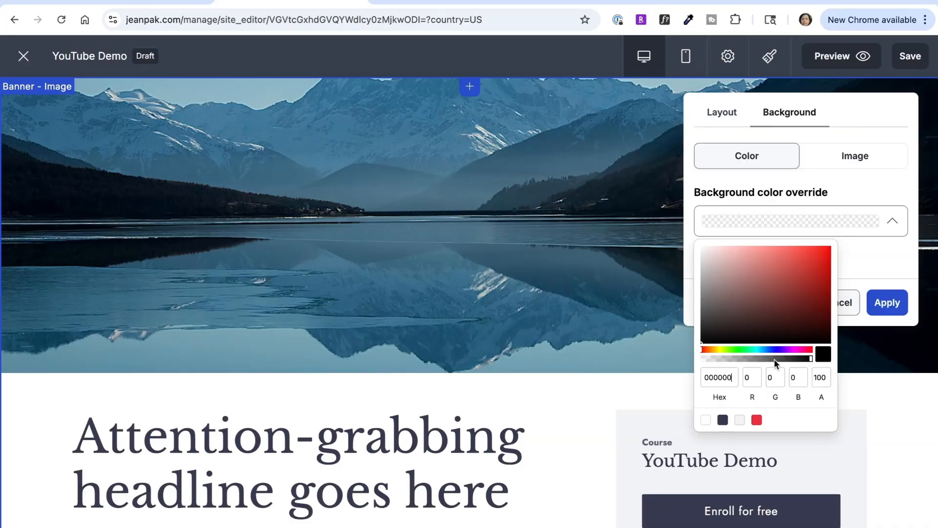
{"action": "left_click", "coordinate": [741, 420]}
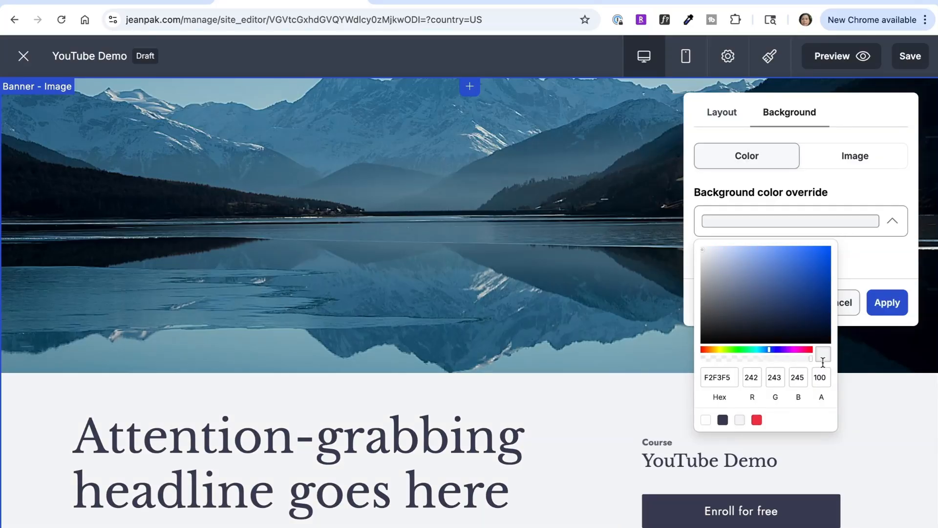
{"action": "left_click", "coordinate": [886, 400]}
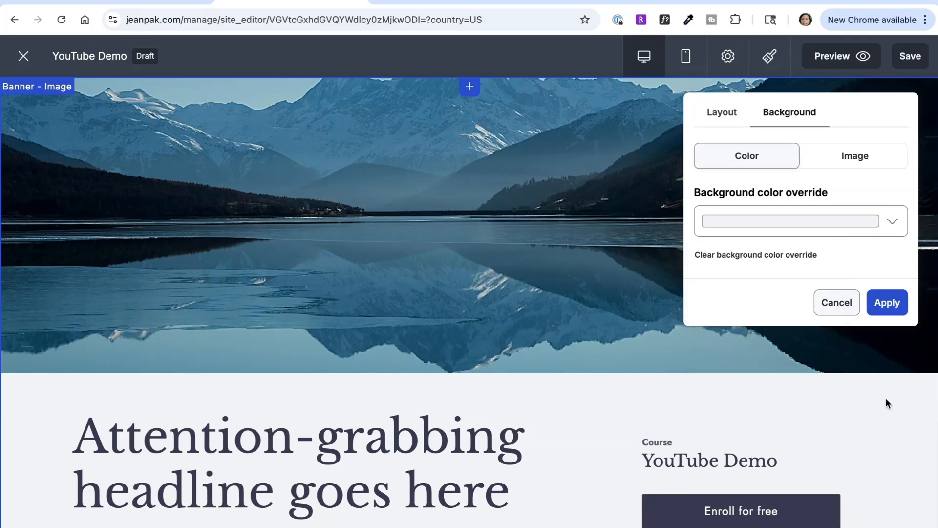
{"action": "left_click", "coordinate": [885, 305]}
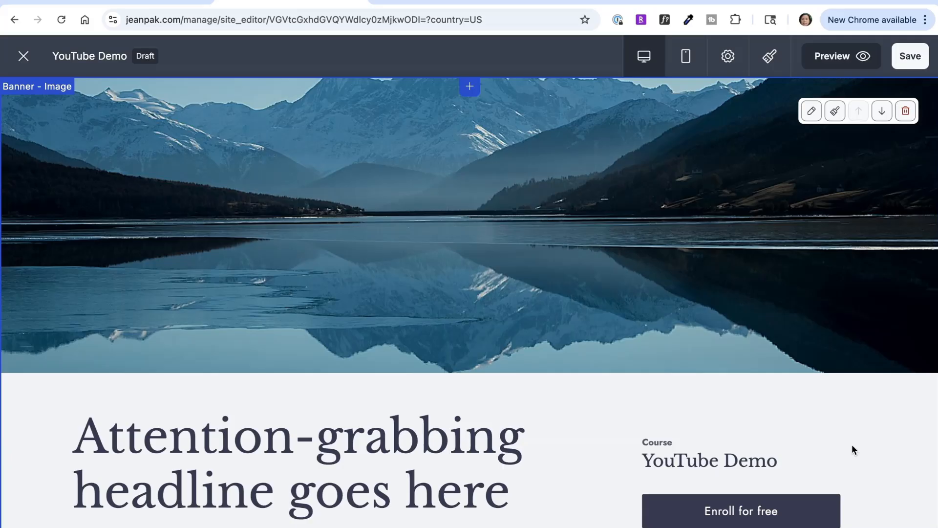
Try different hues for the banner section's background color override and apply the yellowish off-white F5F5F2.
{"action": "left_click", "coordinate": [834, 111]}
{"action": "left_click", "coordinate": [853, 309]}
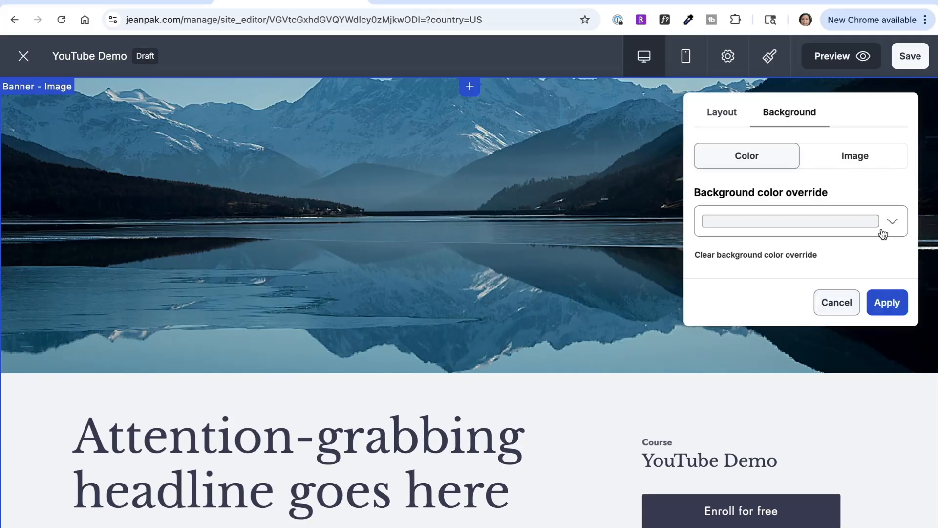
{"action": "left_click", "coordinate": [883, 218]}
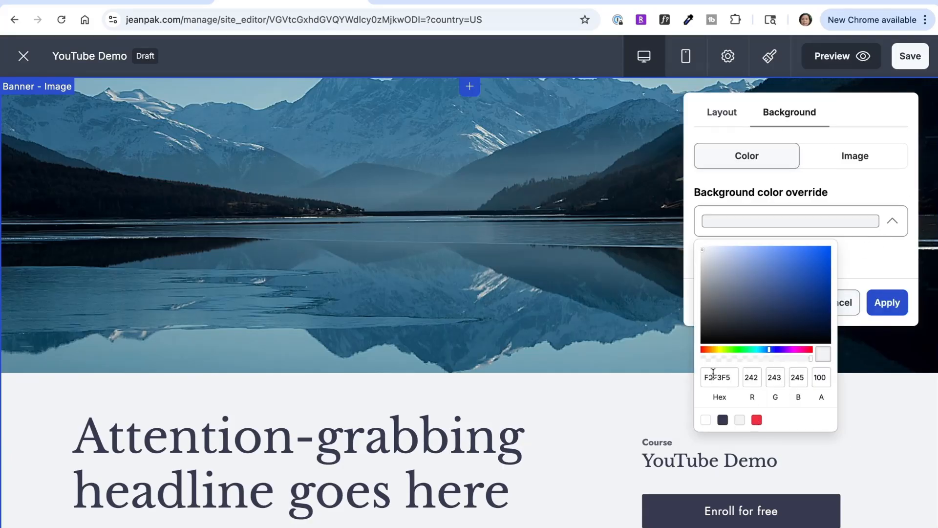
{"action": "left_click", "coordinate": [713, 350]}
{"action": "left_click", "coordinate": [800, 349]}
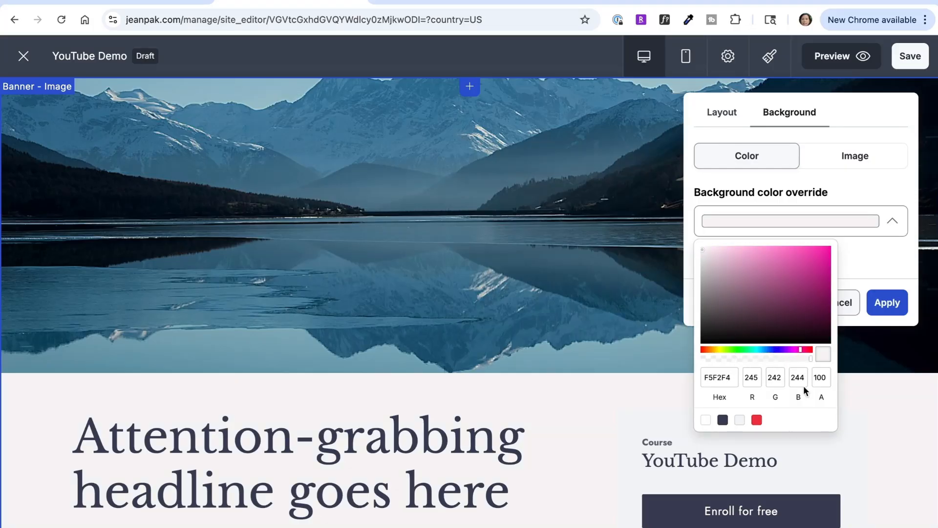
{"action": "left_click", "coordinate": [739, 350]}
{"action": "left_click", "coordinate": [707, 349]}
{"action": "left_click", "coordinate": [718, 349]}
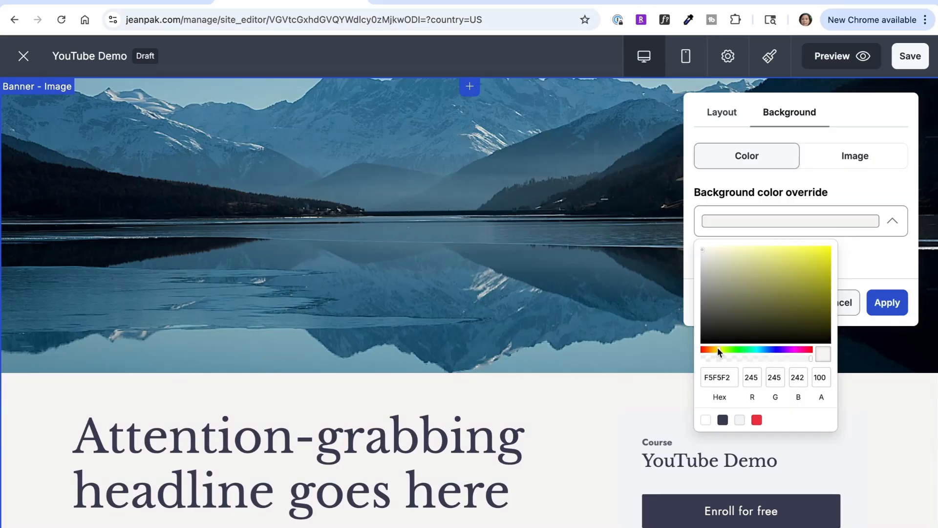
{"action": "left_click", "coordinate": [893, 308]}
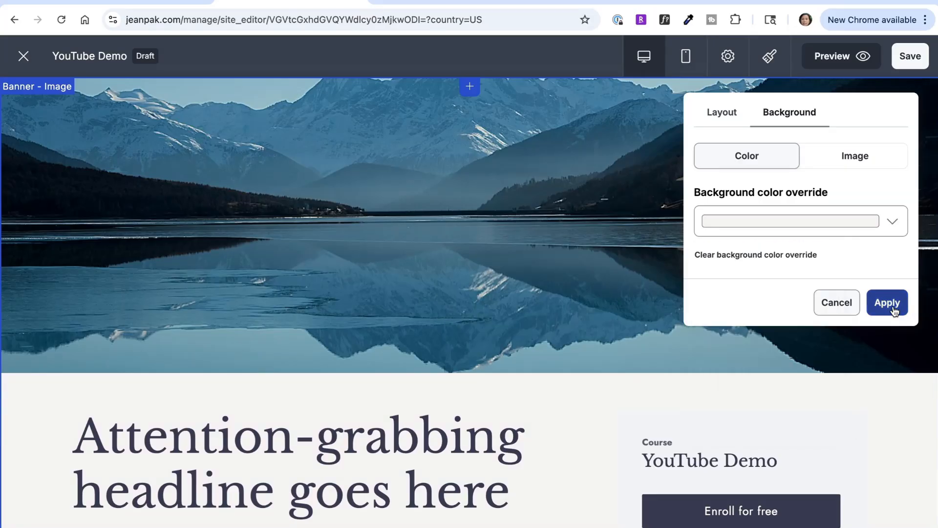
{"action": "left_click", "coordinate": [887, 303]}
Open the AI Text Generator for the banner heading and set its tone of voice to Professional.
{"action": "scroll", "coordinate": [839, 459], "scroll_direction": "down", "scroll_amount": 15}
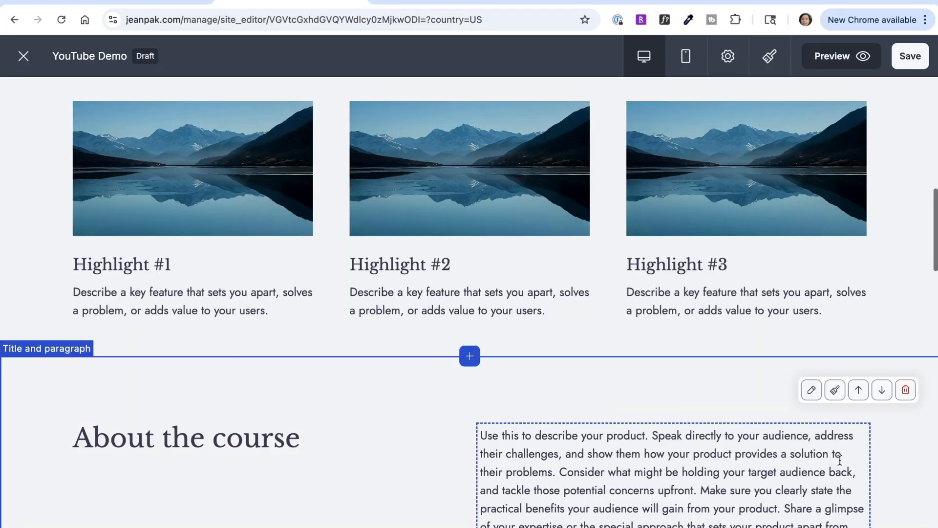
{"action": "scroll", "coordinate": [839, 461], "scroll_direction": "down", "scroll_amount": 10}
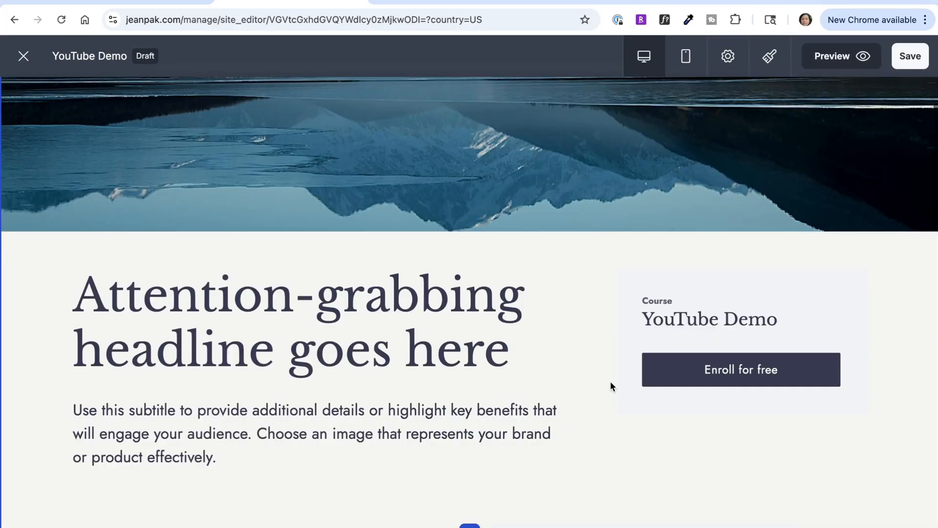
{"action": "scroll", "coordinate": [611, 386], "scroll_direction": "down", "scroll_amount": 2}
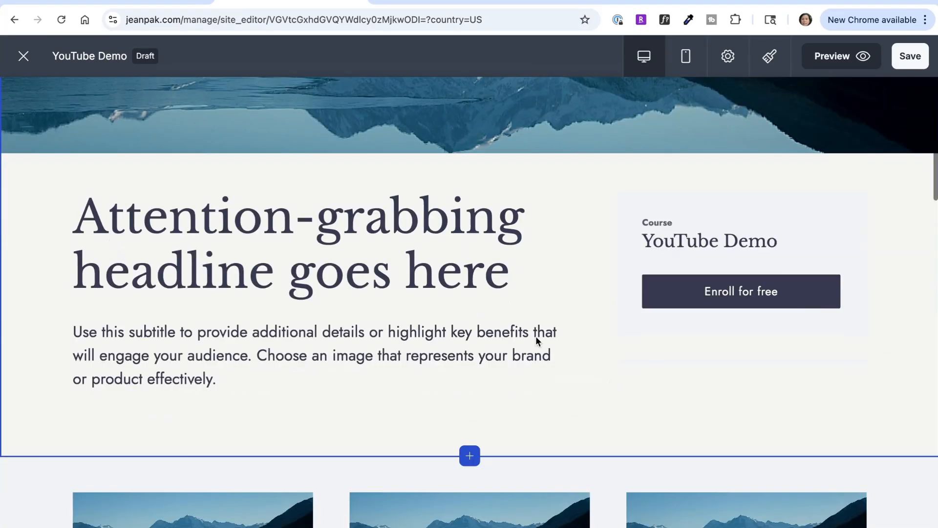
{"action": "scroll", "coordinate": [571, 266], "scroll_direction": "up", "scroll_amount": 5}
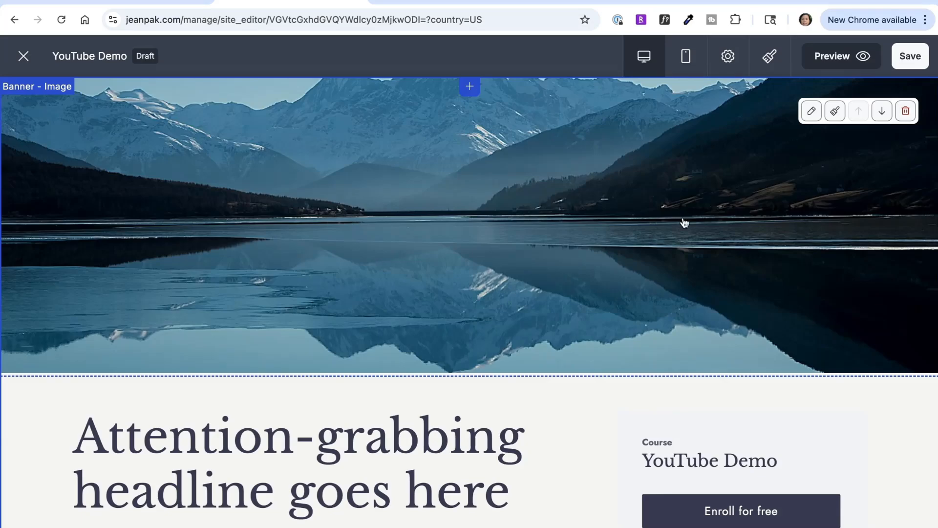
{"action": "scroll", "coordinate": [633, 256], "scroll_direction": "down", "scroll_amount": 3}
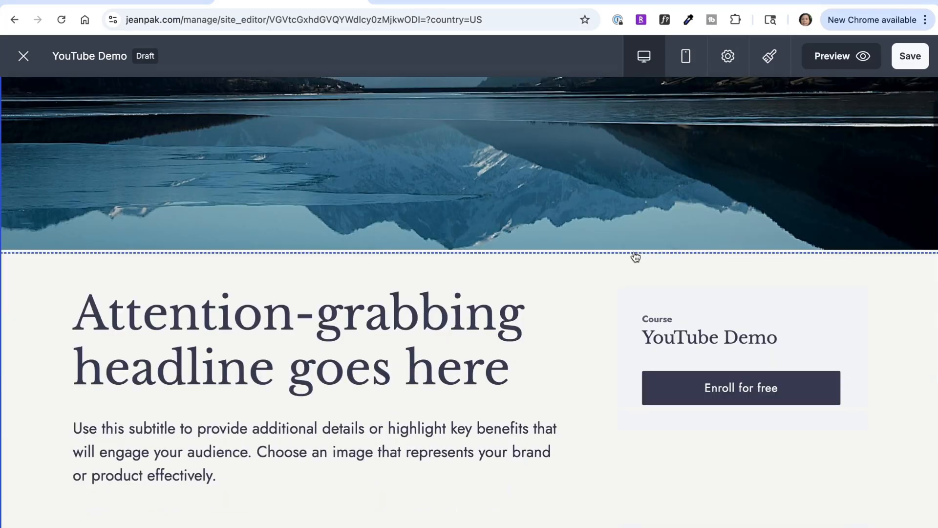
{"action": "left_click", "coordinate": [468, 336]}
{"action": "scroll", "coordinate": [466, 334], "scroll_direction": "down", "scroll_amount": 1}
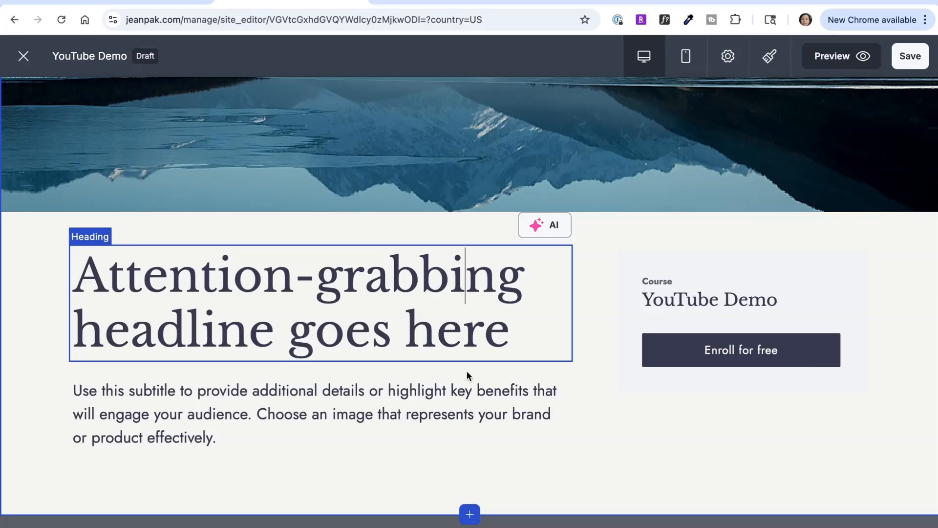
{"action": "left_click", "coordinate": [554, 228]}
{"action": "scroll", "coordinate": [470, 451], "scroll_direction": "down", "scroll_amount": 2}
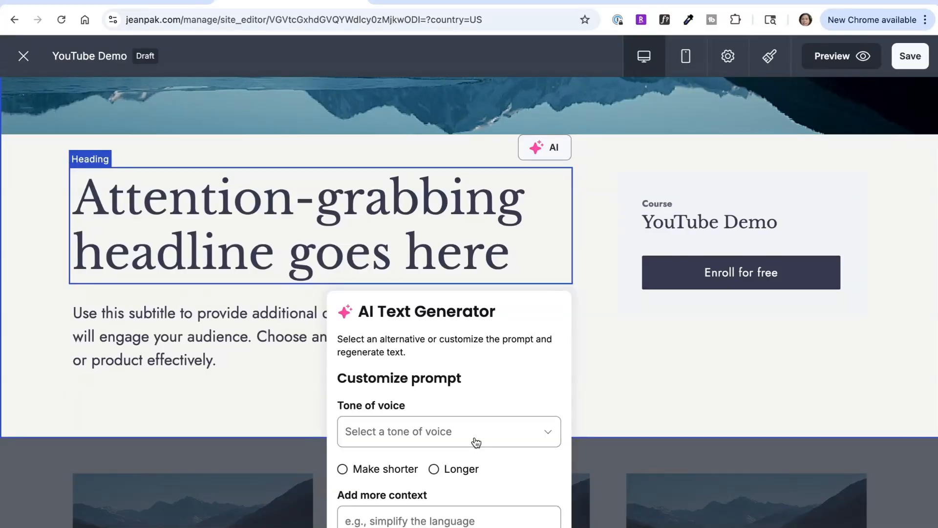
{"action": "left_click", "coordinate": [476, 442]}
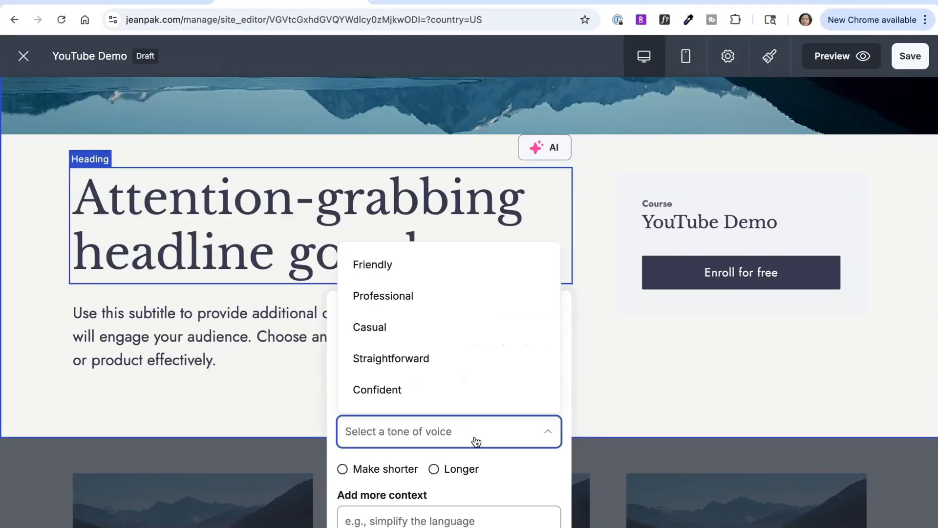
{"action": "left_click", "coordinate": [415, 296]}
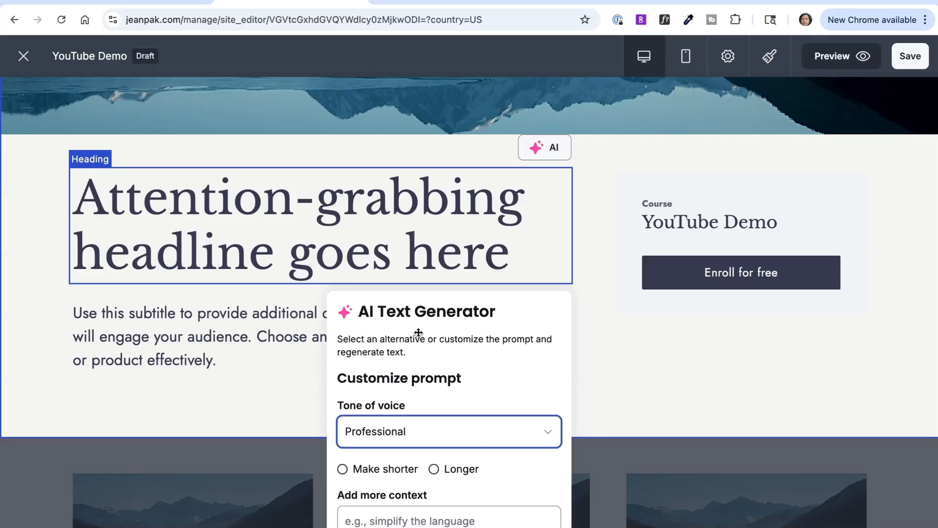
{"action": "left_click", "coordinate": [427, 441]}
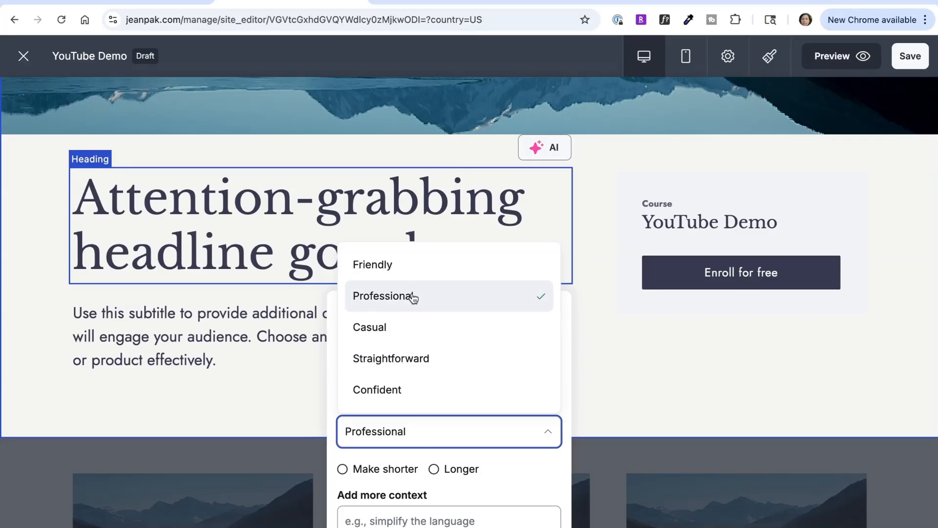
{"action": "scroll", "coordinate": [550, 469], "scroll_direction": "down", "scroll_amount": 3}
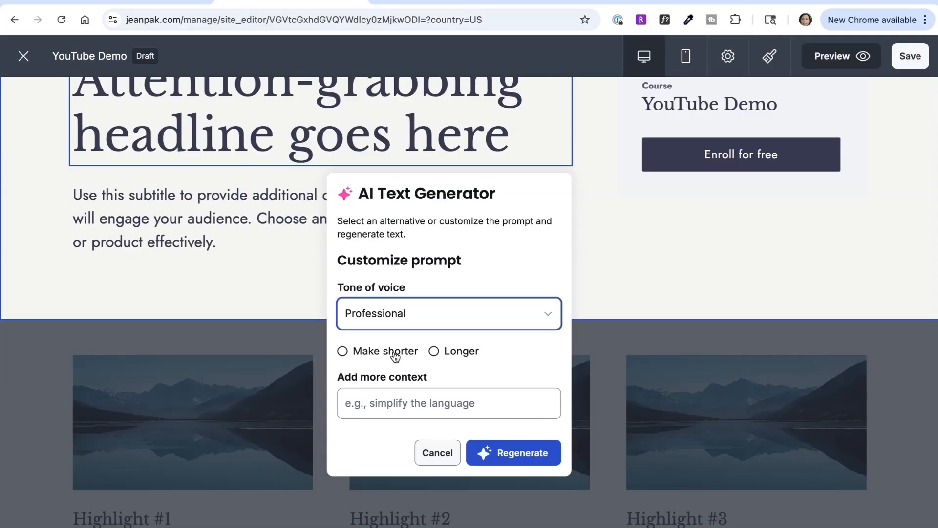
Choose a shorter result and add the context "I want a headline that reflects a course on learning to use Descript fast and easy.".
{"action": "left_click", "coordinate": [344, 353]}
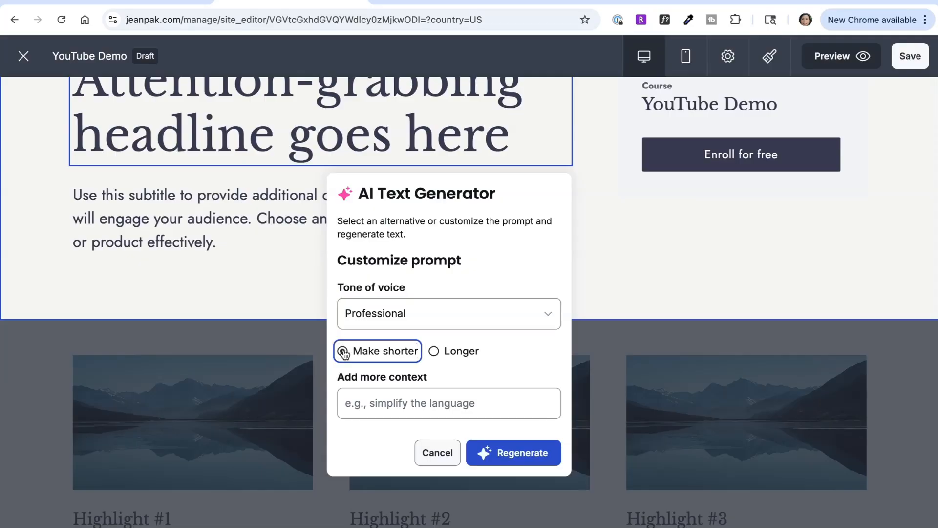
{"action": "left_click", "coordinate": [404, 404]}
{"action": "type", "text": "I want a headline "}
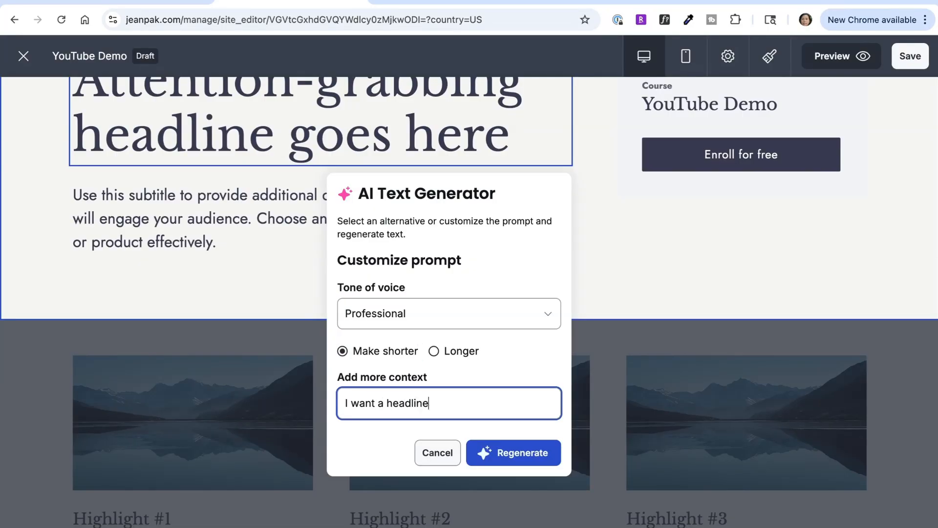
{"action": "type", "text": "that reflects a"}
{"action": "type", "text": " course on "}
{"action": "type", "text": "learning to use Des"}
{"action": "type", "text": "cript fast and"}
{"action": "type", "text": " easy."}
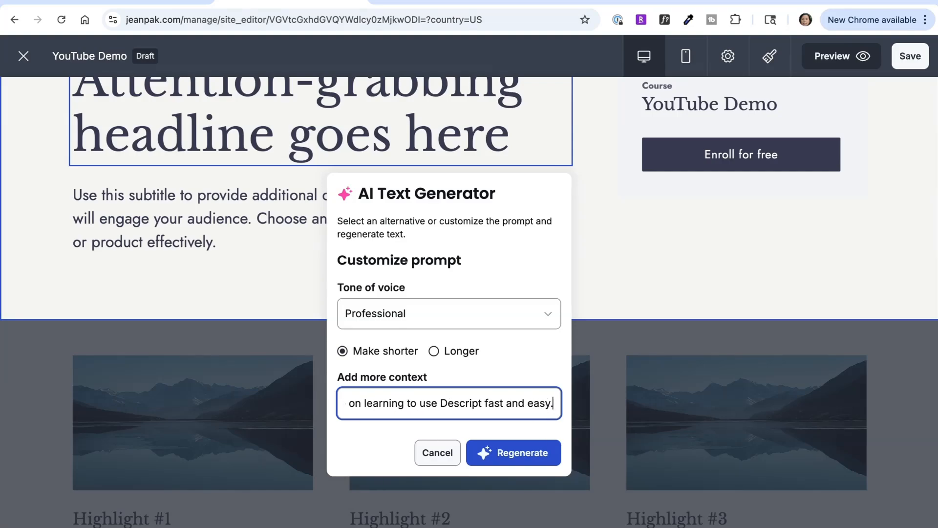
Generate heading alternatives from the prompt and apply "Master Descript Quickly & Easily" to the banner.
{"action": "left_click", "coordinate": [518, 466]}
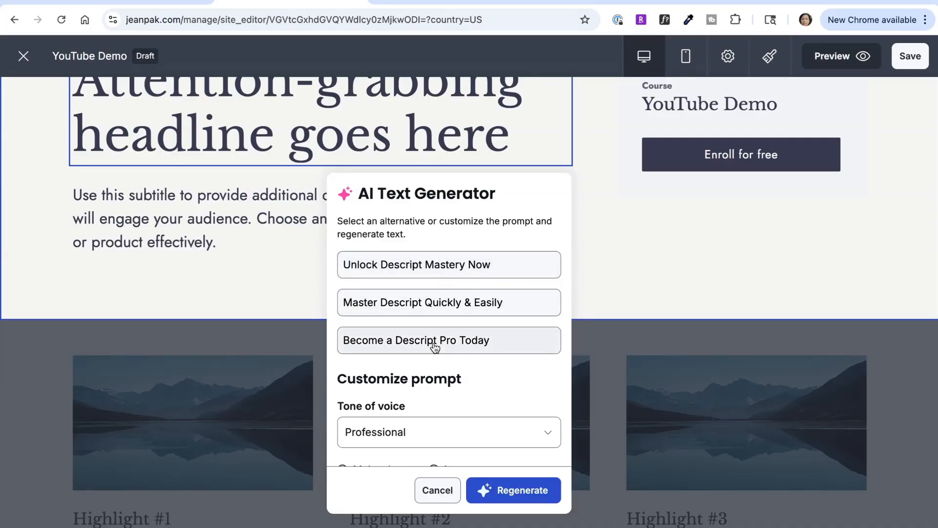
{"action": "left_click", "coordinate": [389, 301]}
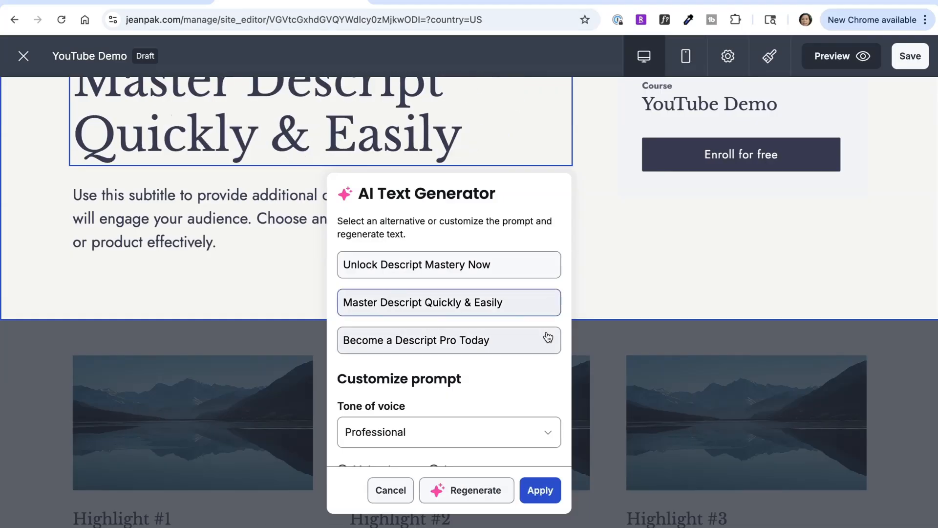
{"action": "left_click", "coordinate": [540, 490]}
{"action": "scroll", "coordinate": [462, 288], "scroll_direction": "up", "scroll_amount": 2}
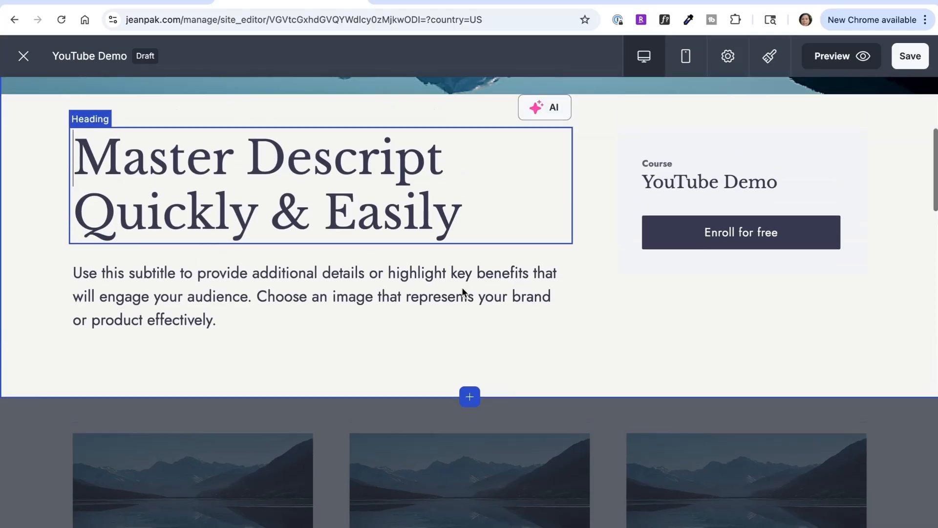
Select the whole subheading below the banner heading to inspect its editing options.
{"action": "left_click", "coordinate": [399, 313]}
{"action": "left_click_drag", "start_coordinate": [227, 340], "coordinate": [68, 292]}
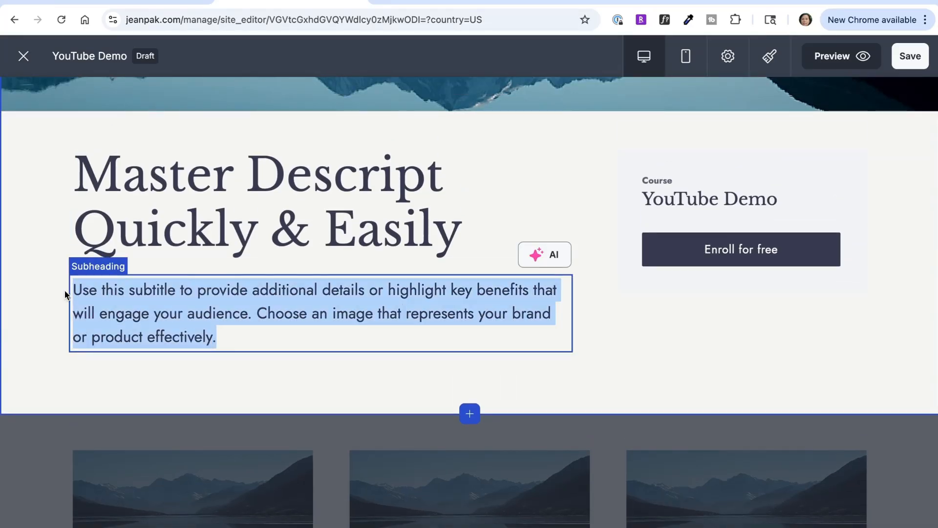
{"action": "scroll", "coordinate": [540, 318], "scroll_direction": "down", "scroll_amount": 1}
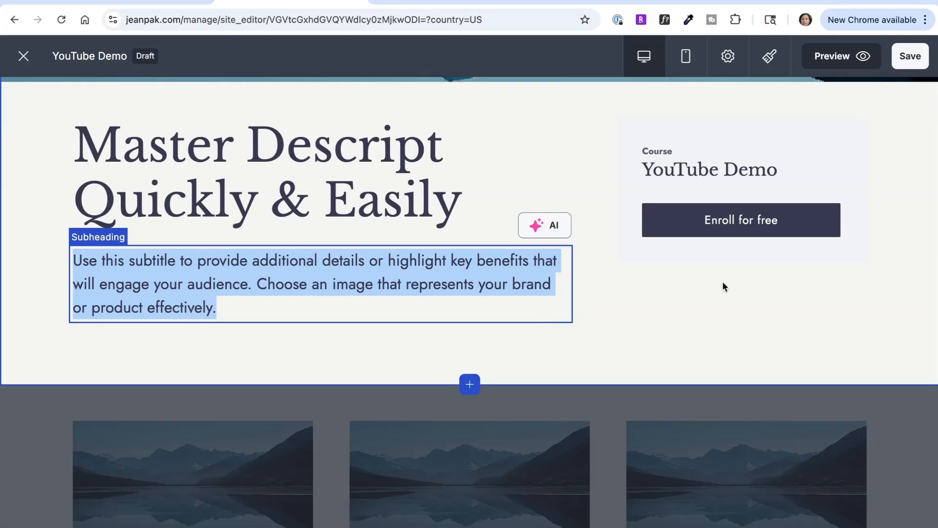
{"action": "scroll", "coordinate": [723, 283], "scroll_direction": "up", "scroll_amount": 2}
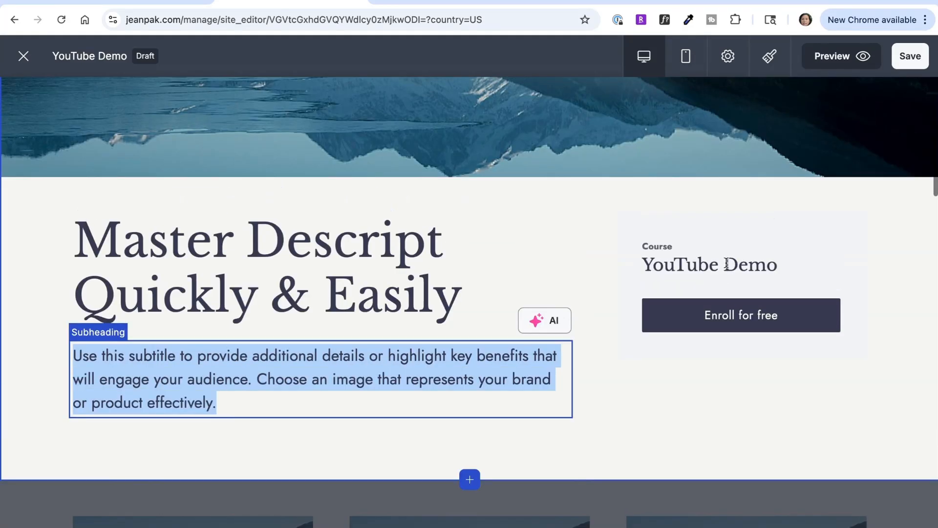
Select "for free" in the enrollment button's text, and look over the highlights section further down the page.
{"action": "left_click", "coordinate": [738, 328]}
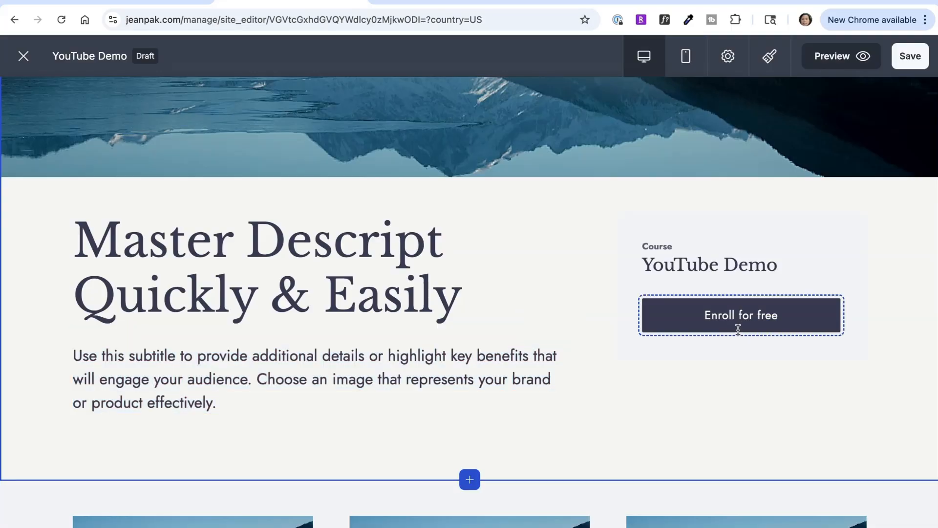
{"action": "double_click", "coordinate": [741, 318]}
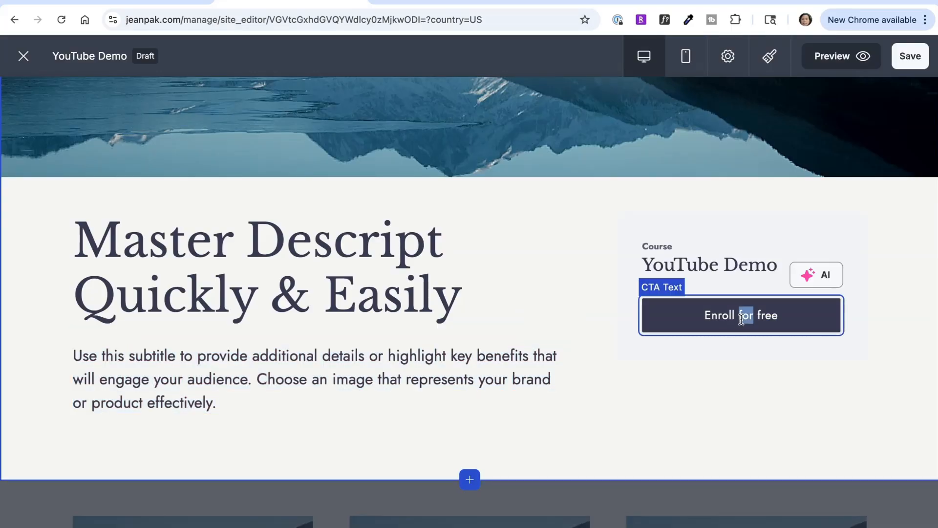
{"action": "left_click_drag", "start_coordinate": [738, 318], "coordinate": [796, 315]}
{"action": "scroll", "coordinate": [486, 391], "scroll_direction": "down", "scroll_amount": 10}
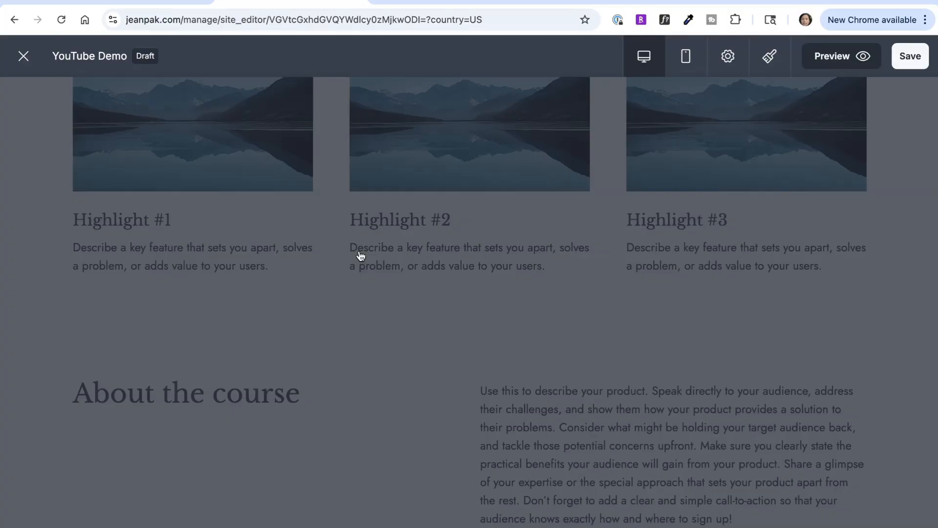
{"action": "scroll", "coordinate": [360, 255], "scroll_direction": "up", "scroll_amount": 1}
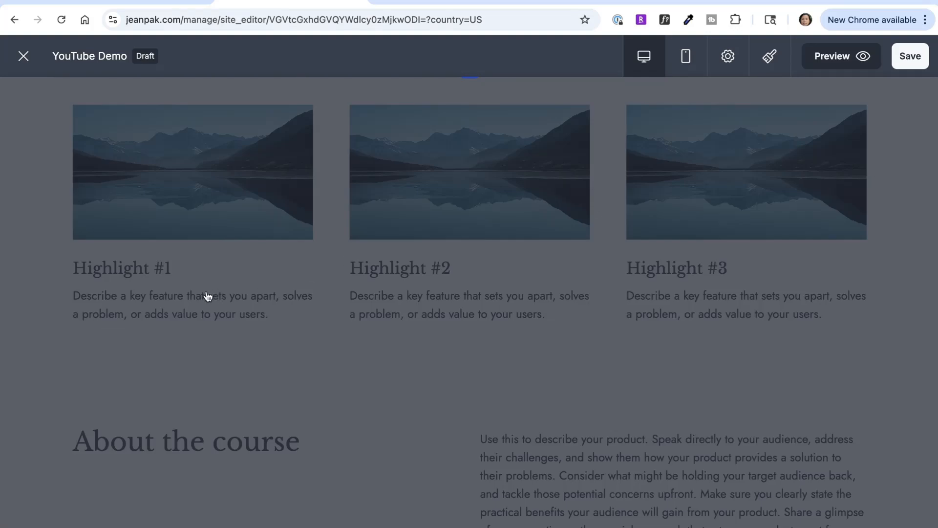
Look over the landing page's highlights, course description, instructor and curriculum sections down to the testimonials.
{"action": "scroll", "coordinate": [314, 318], "scroll_direction": "down", "scroll_amount": 1}
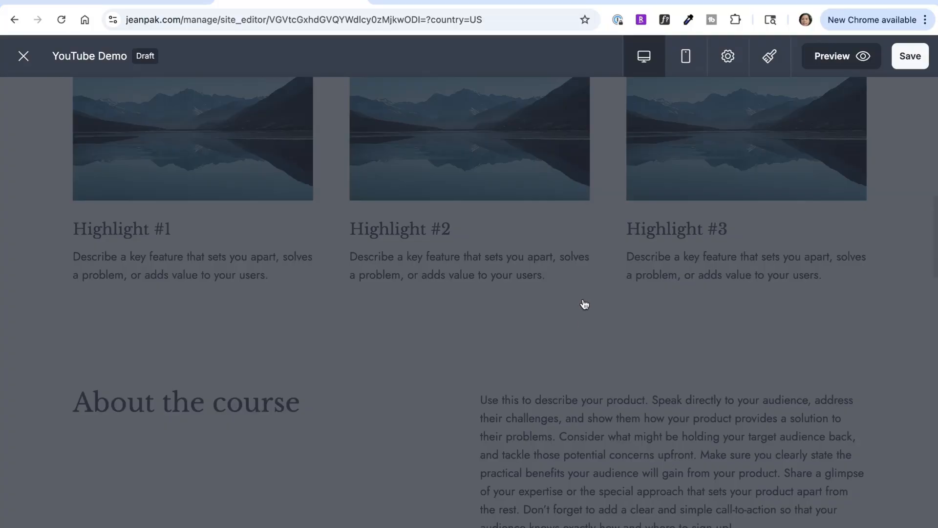
{"action": "scroll", "coordinate": [712, 157], "scroll_direction": "up", "scroll_amount": 1}
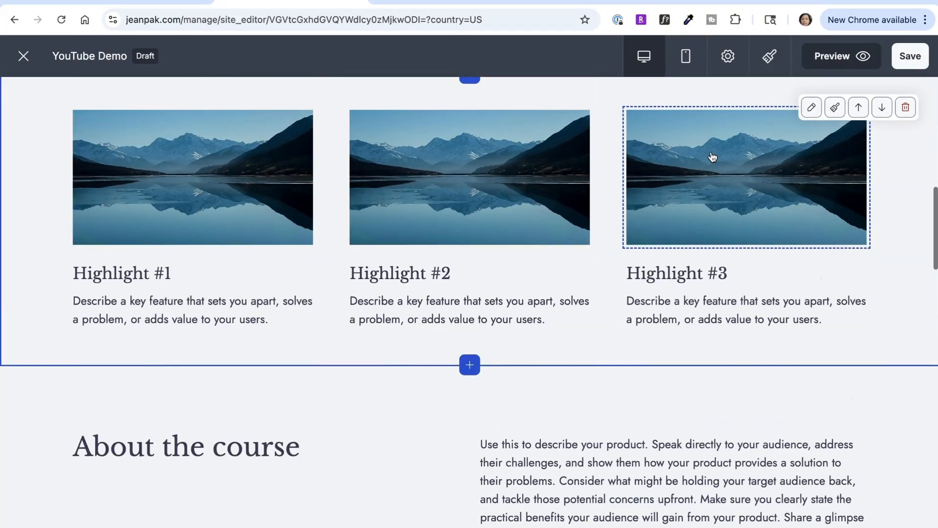
{"action": "scroll", "coordinate": [713, 157], "scroll_direction": "down", "scroll_amount": 6}
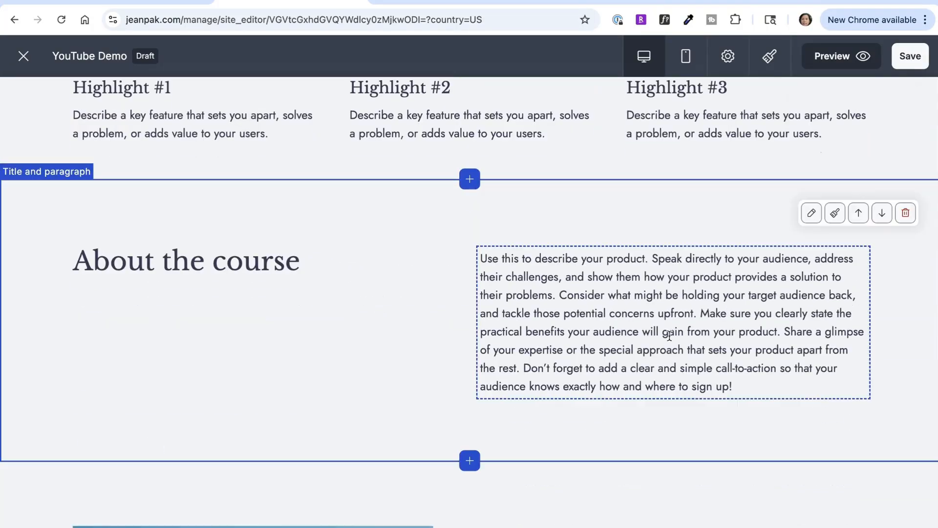
{"action": "scroll", "coordinate": [749, 255], "scroll_direction": "down", "scroll_amount": 1}
{"action": "scroll", "coordinate": [670, 335], "scroll_direction": "down", "scroll_amount": 5}
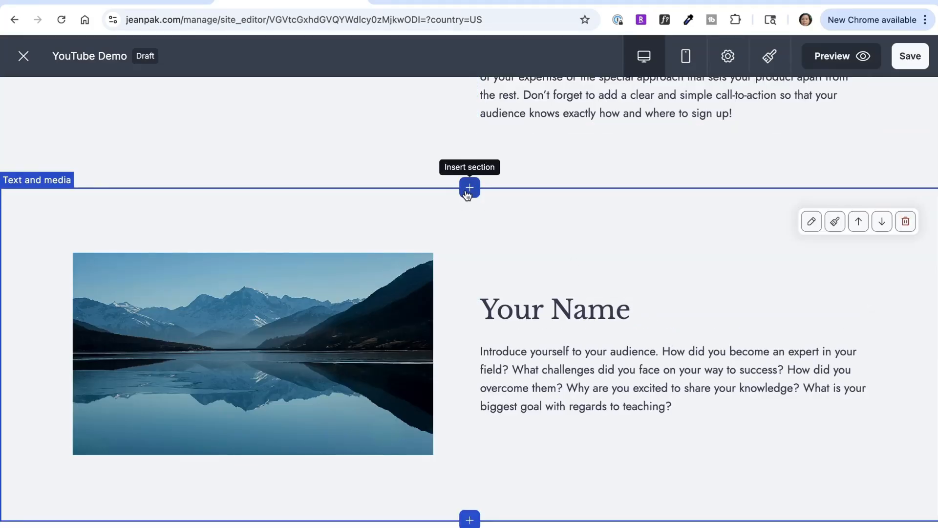
{"action": "scroll", "coordinate": [515, 386], "scroll_direction": "down", "scroll_amount": 10}
{"action": "scroll", "coordinate": [515, 386], "scroll_direction": "up", "scroll_amount": 1}
{"action": "scroll", "coordinate": [515, 386], "scroll_direction": "down", "scroll_amount": 4}
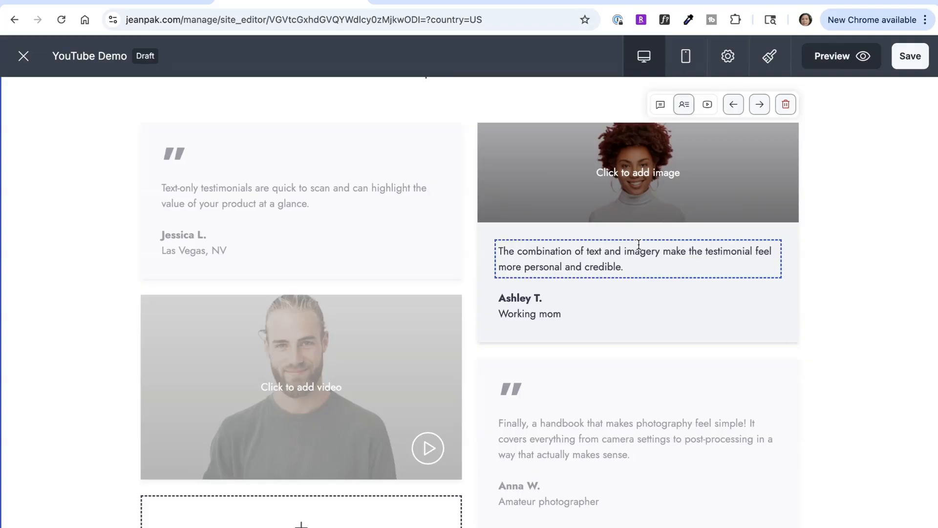
Try the text-only and text-and-image formats on the second testimonial, and set it to the video format.
{"action": "left_click", "coordinate": [660, 106]}
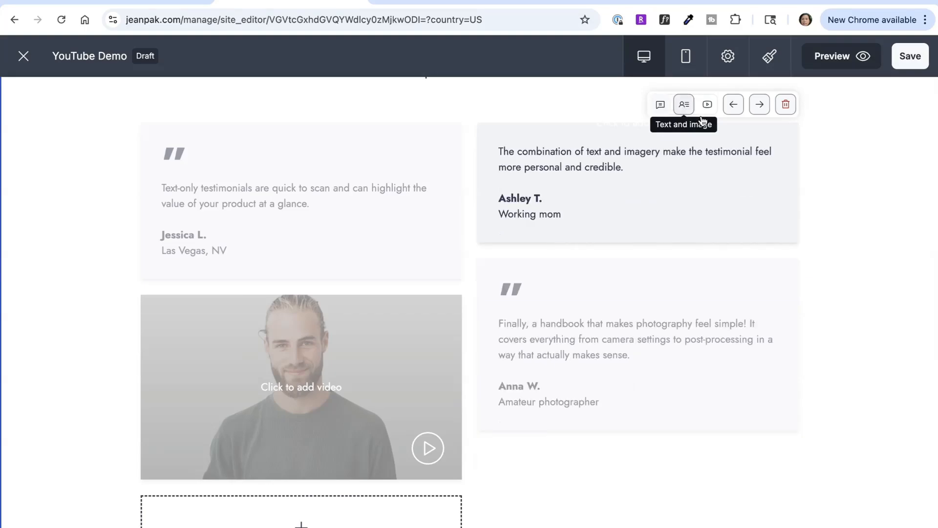
{"action": "left_click", "coordinate": [684, 109]}
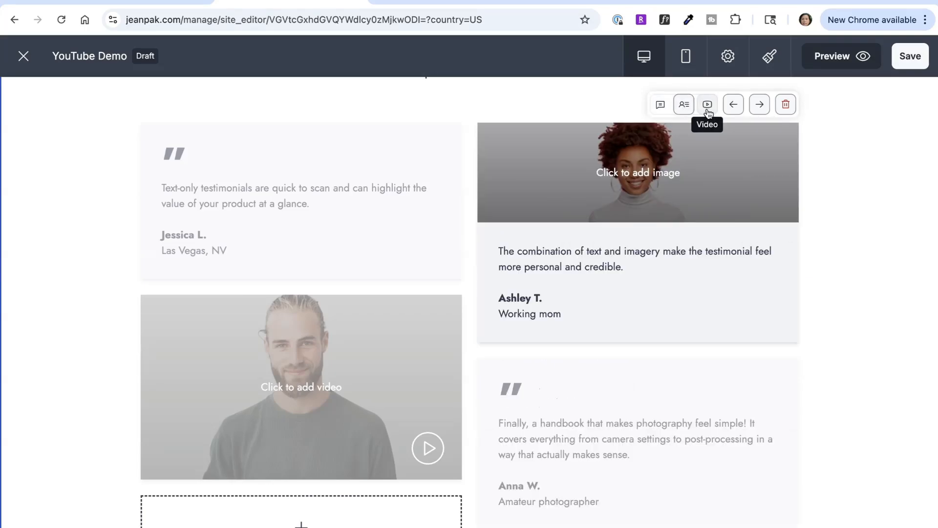
{"action": "left_click", "coordinate": [707, 109]}
Review the rest of the landing page, from the testimonials and call-to-action back up through the curriculum and instructor sections.
{"action": "scroll", "coordinate": [612, 427], "scroll_direction": "down", "scroll_amount": 3}
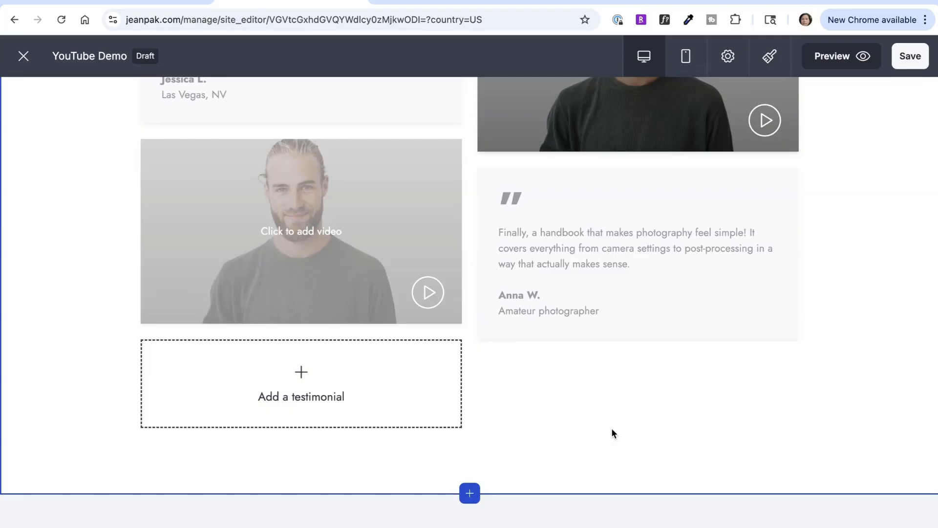
{"action": "scroll", "coordinate": [610, 391], "scroll_direction": "up", "scroll_amount": 5}
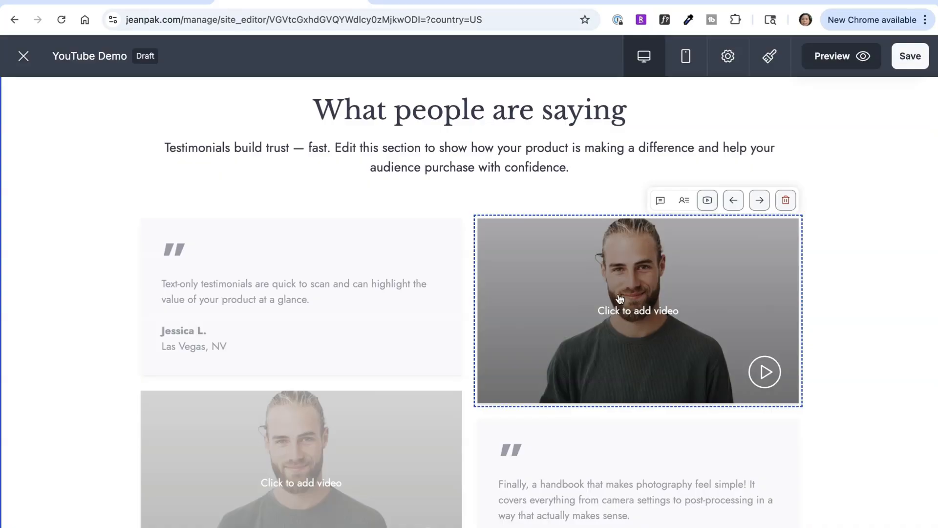
{"action": "scroll", "coordinate": [615, 300], "scroll_direction": "up", "scroll_amount": 6}
{"action": "scroll", "coordinate": [615, 300], "scroll_direction": "down", "scroll_amount": 12}
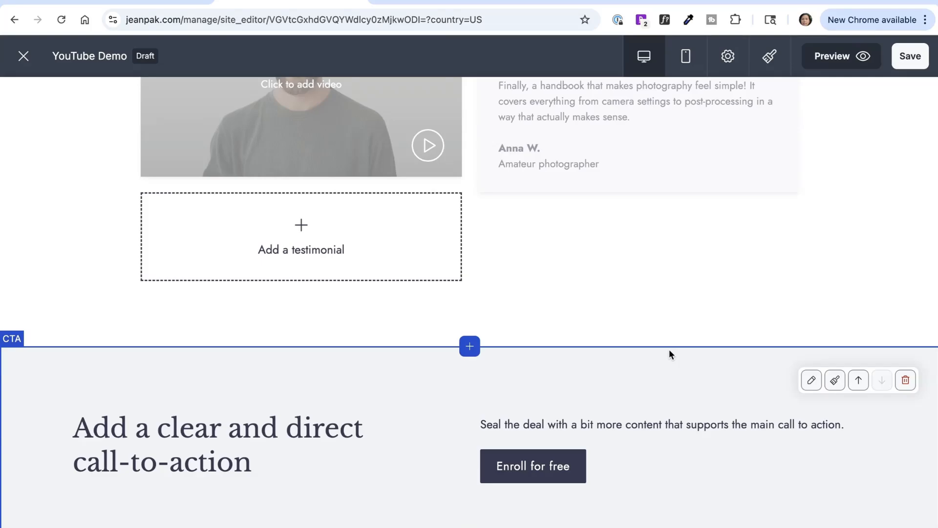
{"action": "scroll", "coordinate": [670, 350], "scroll_direction": "up", "scroll_amount": 10}
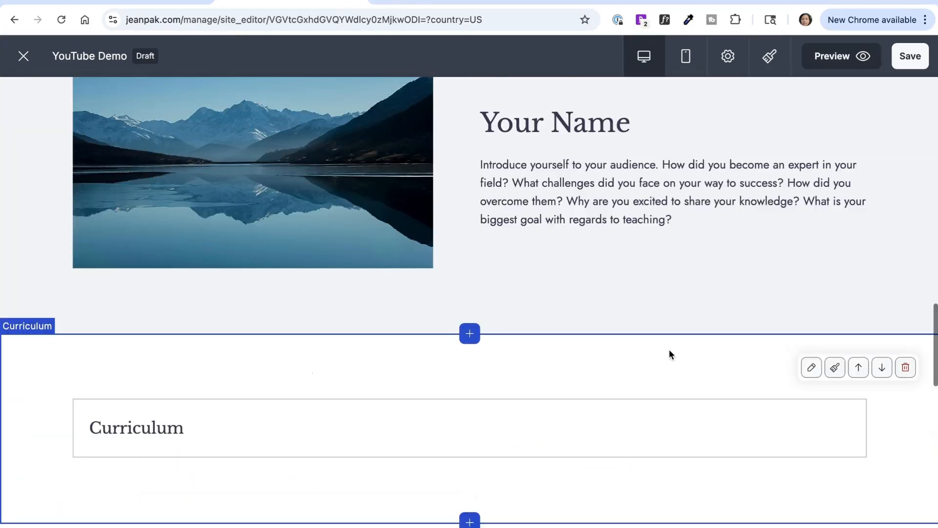
{"action": "scroll", "coordinate": [669, 350], "scroll_direction": "down", "scroll_amount": 5}
{"action": "scroll", "coordinate": [652, 413], "scroll_direction": "down", "scroll_amount": 2}
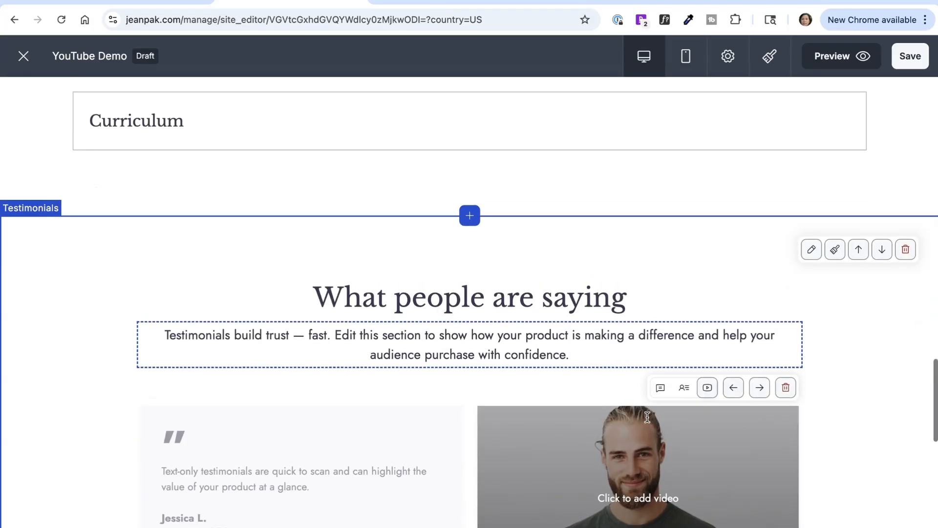
{"action": "scroll", "coordinate": [667, 291], "scroll_direction": "up", "scroll_amount": 10}
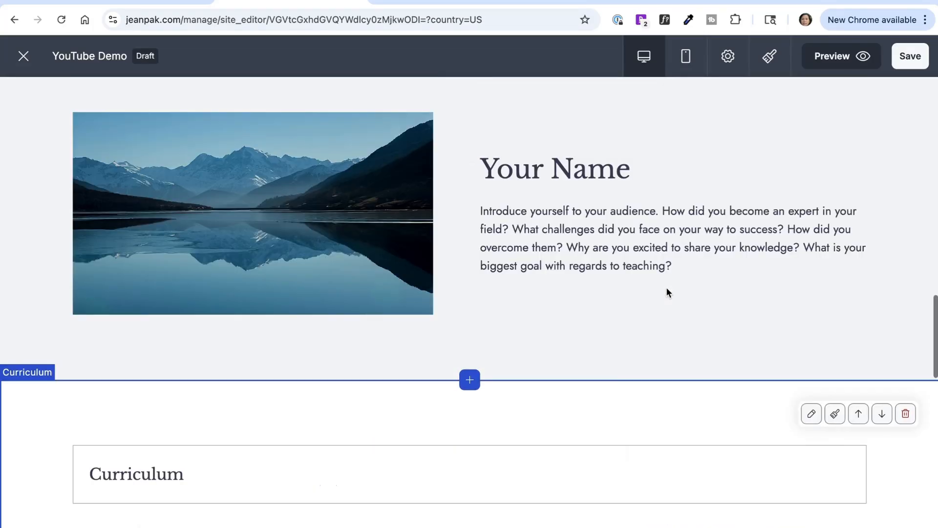
{"action": "scroll", "coordinate": [666, 289], "scroll_direction": "up", "scroll_amount": 10}
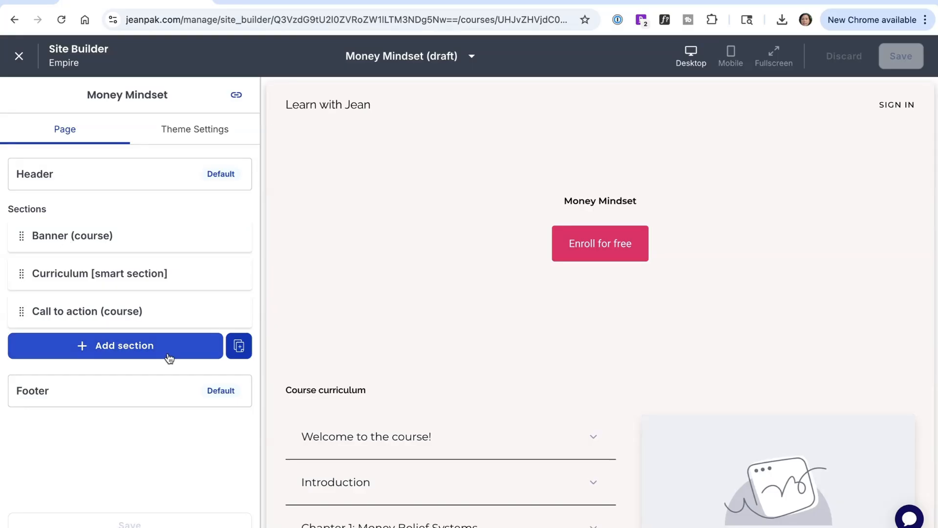
Inspect the options for copying sections from another page into the Money Mindset page, and view the gallery of new sections.
{"action": "left_click", "coordinate": [239, 348]}
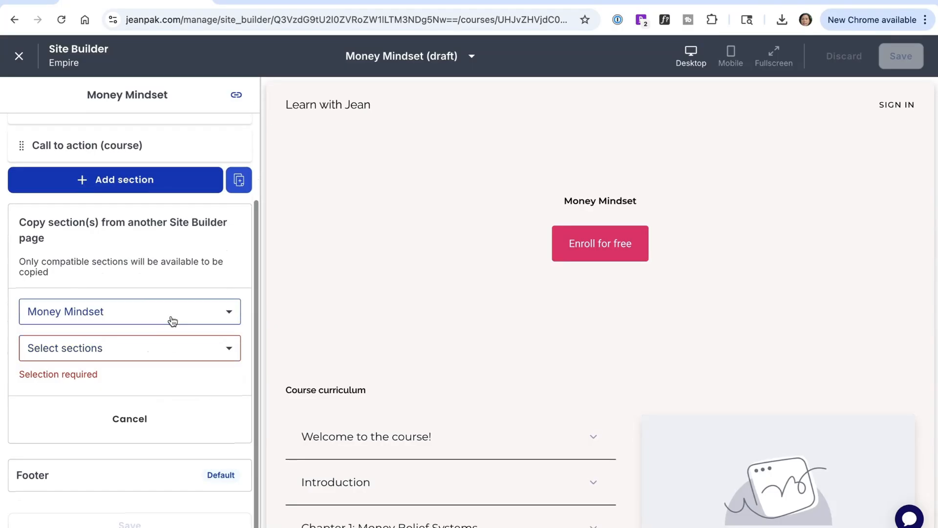
{"action": "scroll", "coordinate": [172, 320], "scroll_direction": "up", "scroll_amount": 2}
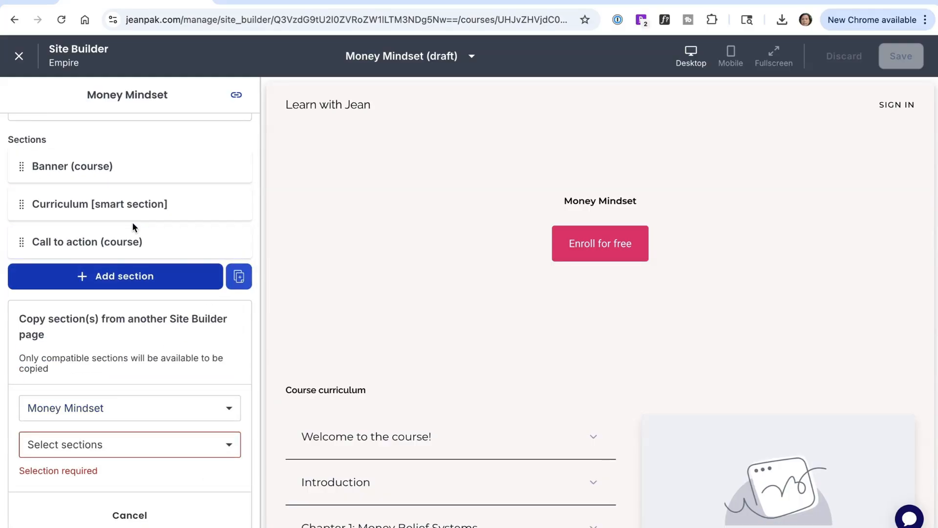
{"action": "left_click", "coordinate": [239, 277]}
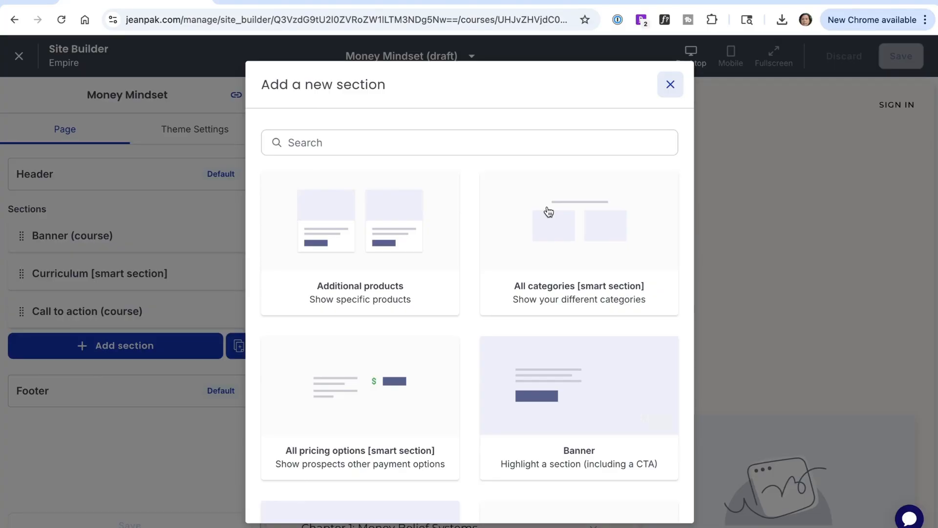
{"action": "key", "text": "Escape"}
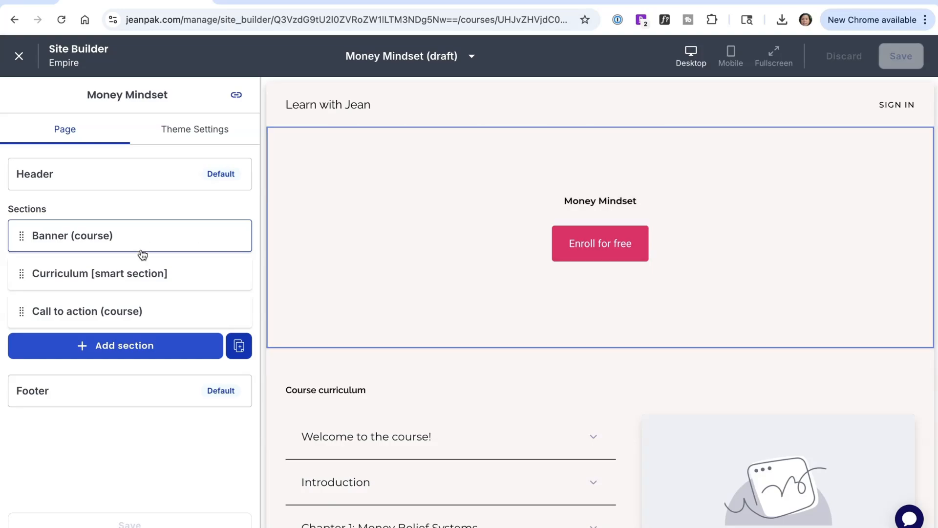
Add a Frequently asked questions section to the Money Mindset page and move it above the Call to action section.
{"action": "left_click", "coordinate": [146, 277]}
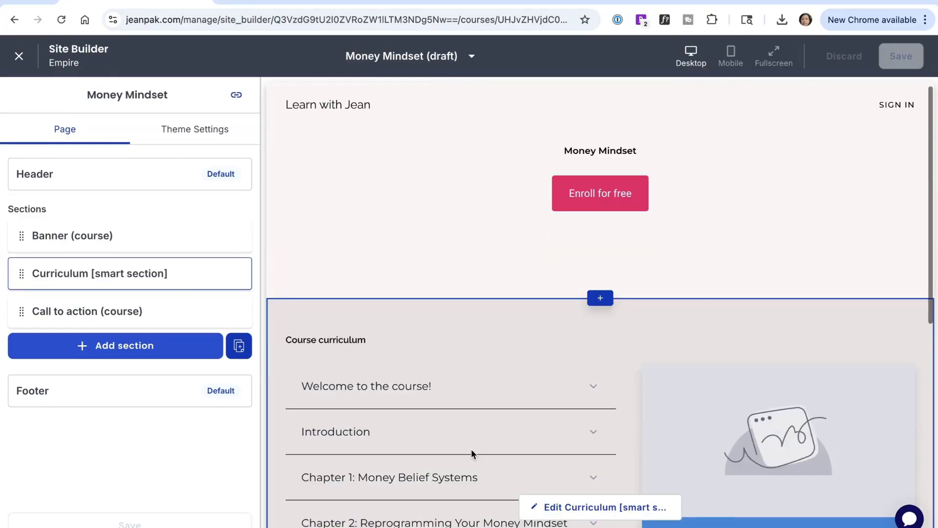
{"action": "scroll", "coordinate": [472, 453], "scroll_direction": "down", "scroll_amount": 2}
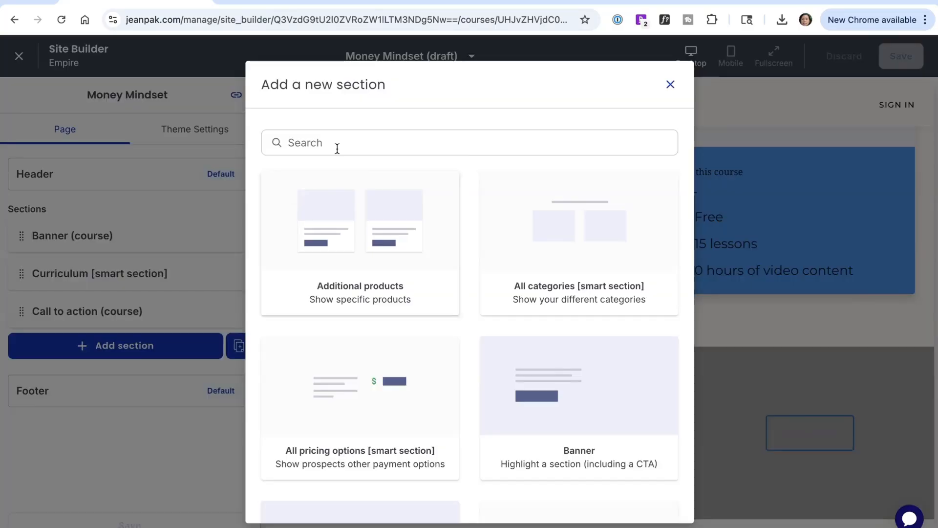
{"action": "left_click", "coordinate": [334, 137]}
{"action": "type", "text": "fr"}
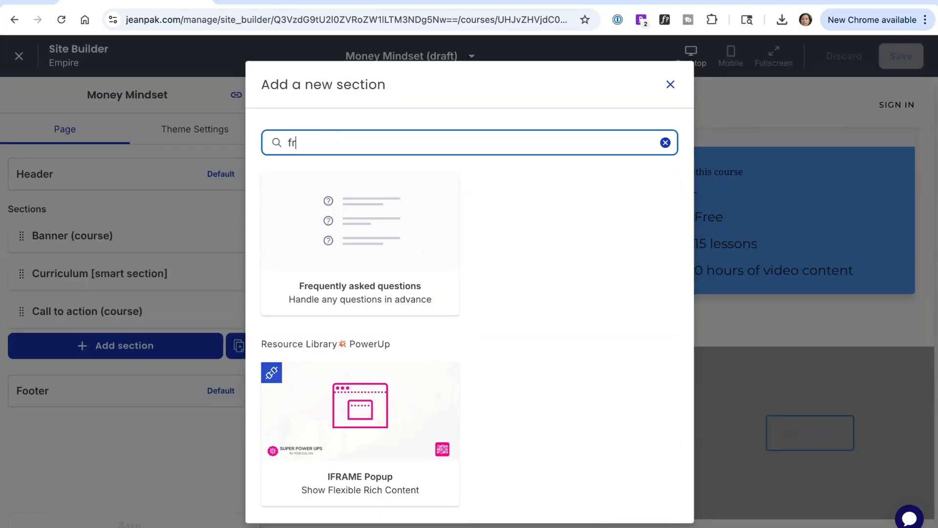
{"action": "left_click", "coordinate": [358, 231]}
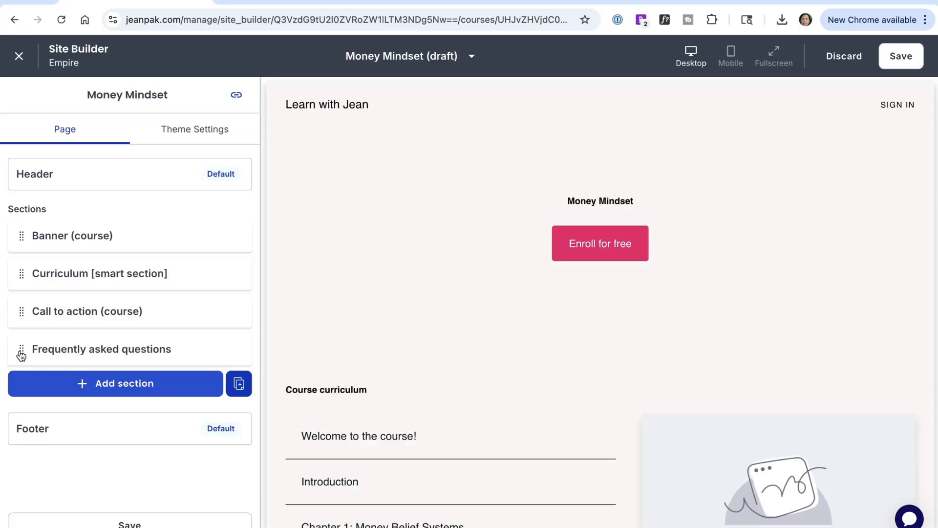
{"action": "left_click_drag", "start_coordinate": [21, 355], "coordinate": [31, 309]}
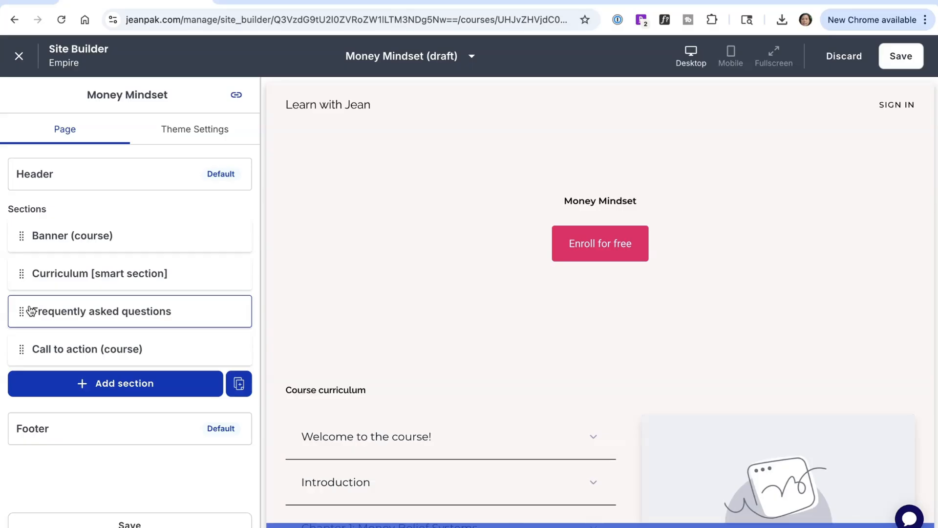
Find the Instructor(s) section in the section gallery and add it to the Money Mindset page.
{"action": "left_click", "coordinate": [133, 384]}
{"action": "left_click", "coordinate": [361, 141]}
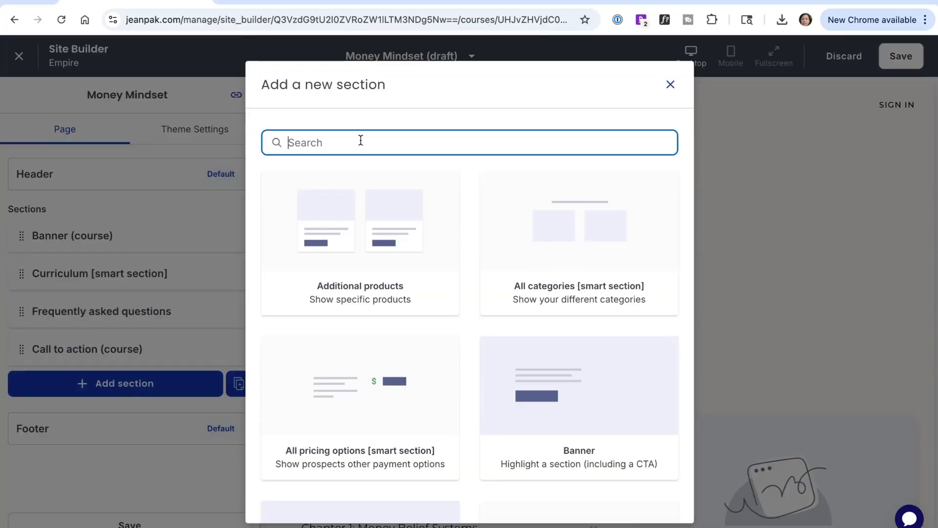
{"action": "type", "text": "instruc"}
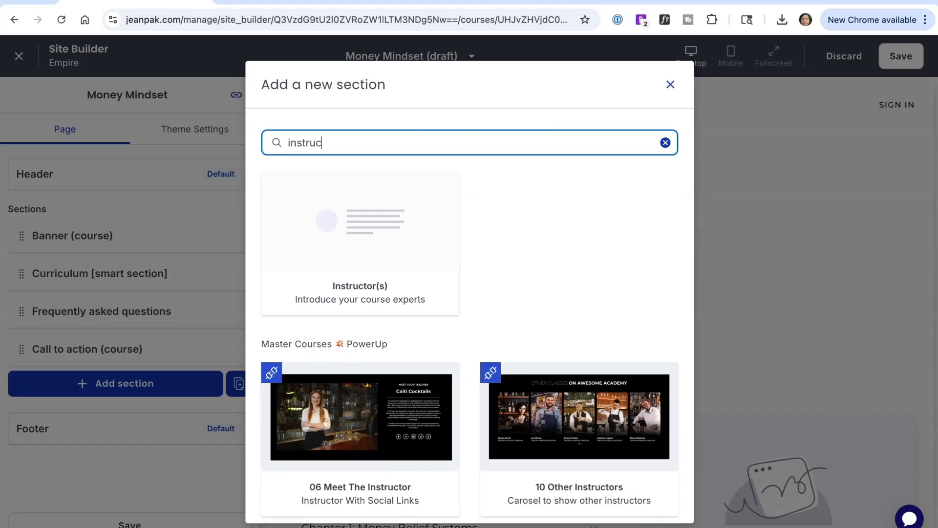
{"action": "left_click", "coordinate": [421, 267]}
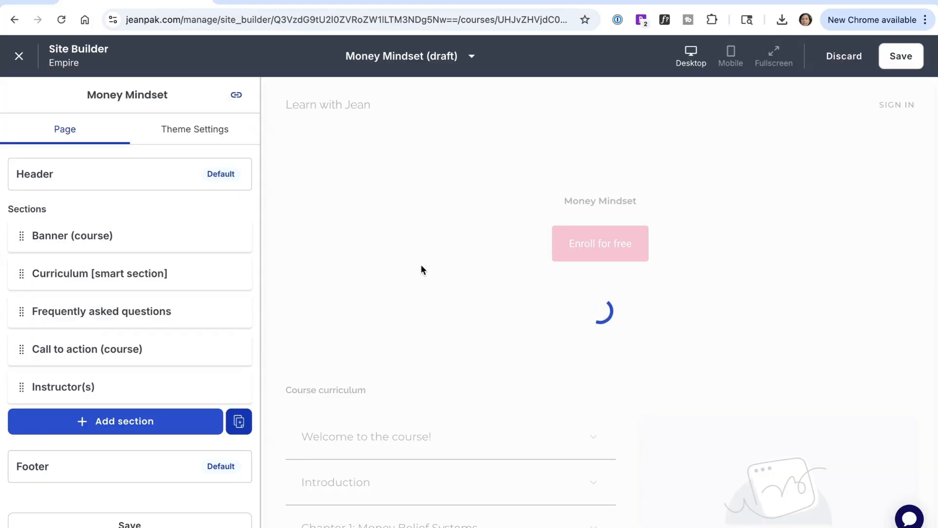
Open the Instructor(s) section's settings, save the page and add an instructor bio block.
{"action": "scroll", "coordinate": [467, 314], "scroll_direction": "down", "scroll_amount": 18}
{"action": "scroll", "coordinate": [467, 314], "scroll_direction": "up", "scroll_amount": 3}
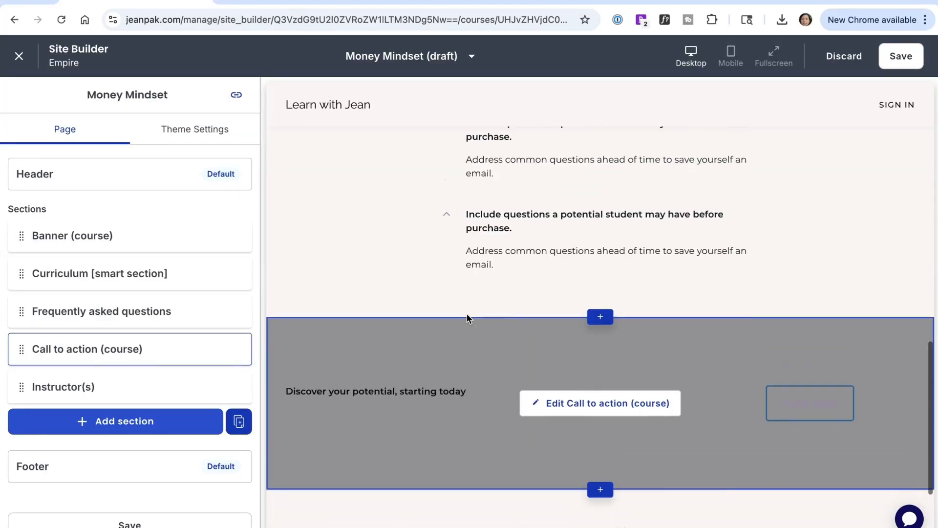
{"action": "left_click", "coordinate": [69, 387]}
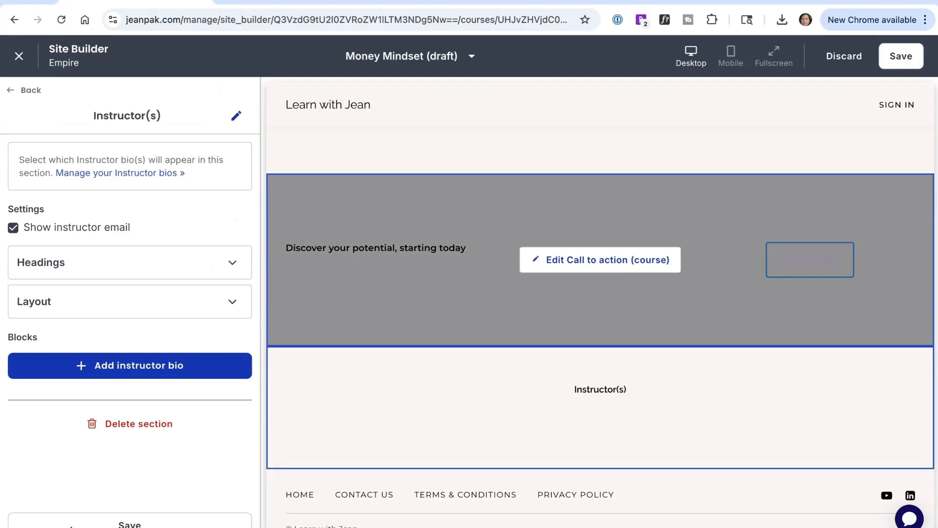
{"action": "left_click", "coordinate": [129, 522]}
{"action": "left_click", "coordinate": [114, 375]}
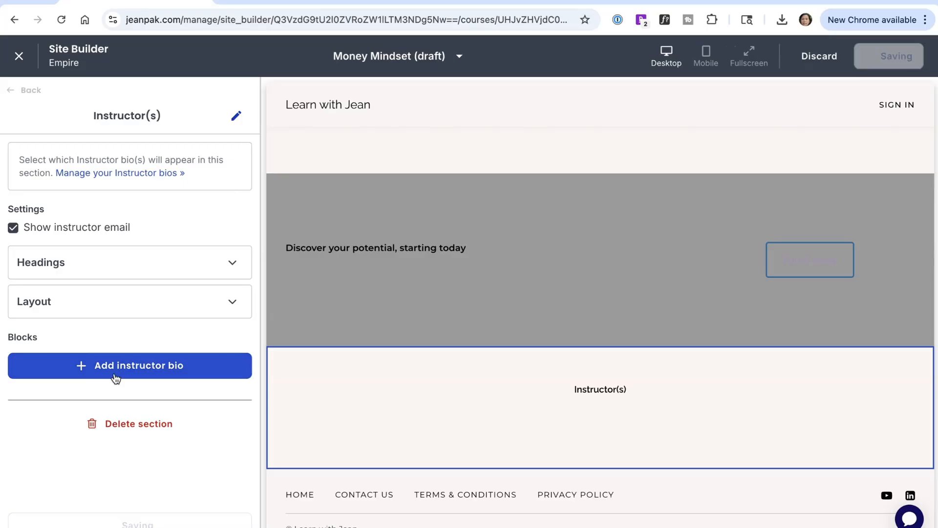
{"action": "scroll", "coordinate": [115, 378], "scroll_direction": "down", "scroll_amount": 2}
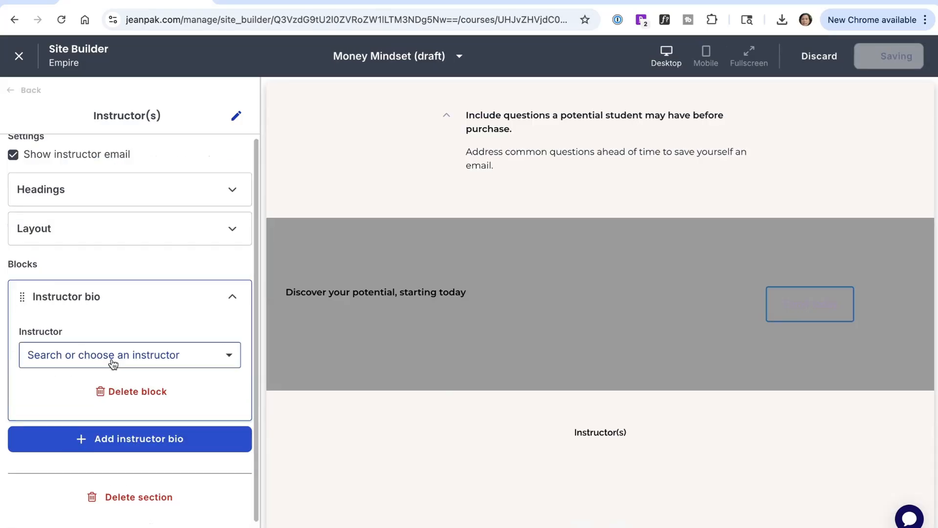
Check the instructor choices for the first bio and add a second instructor bio block, returning to the page's section list.
{"action": "left_click", "coordinate": [113, 362]}
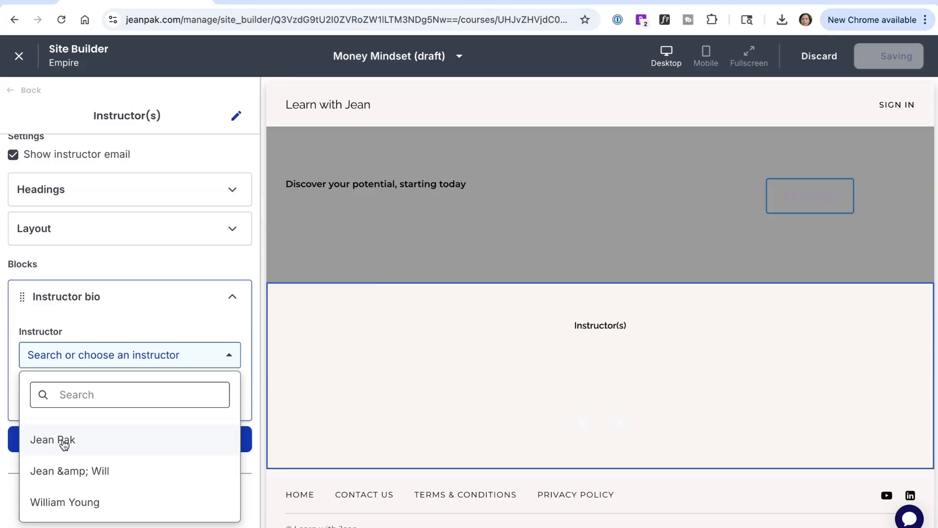
{"action": "left_click", "coordinate": [146, 352]}
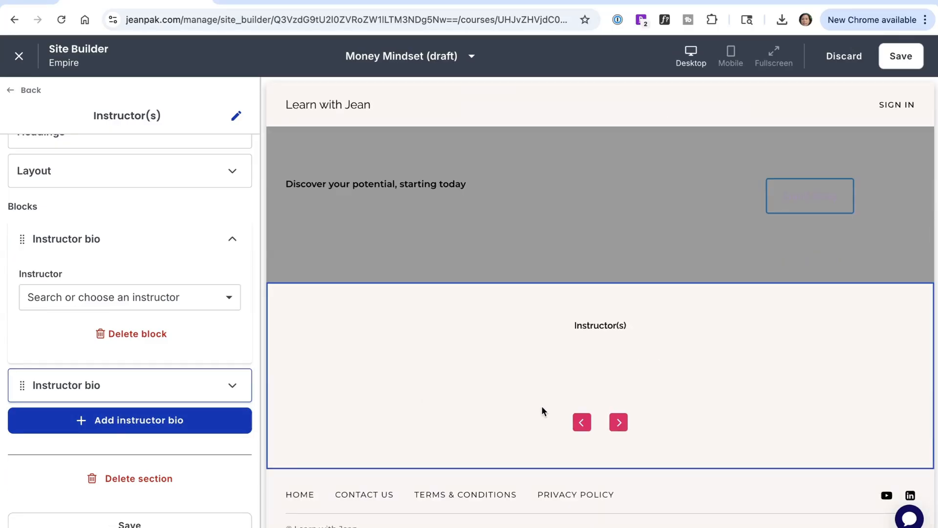
{"action": "left_click", "coordinate": [162, 427]}
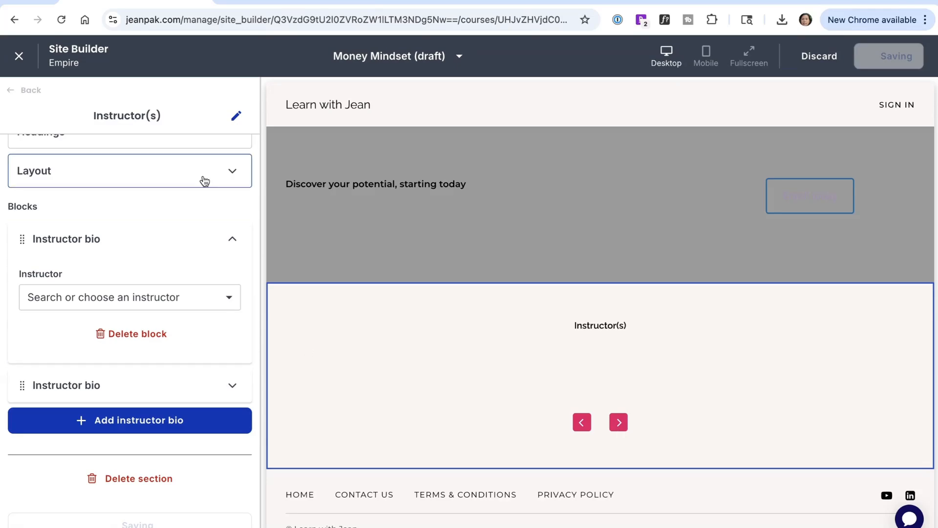
{"action": "scroll", "coordinate": [204, 182], "scroll_direction": "up", "scroll_amount": 3}
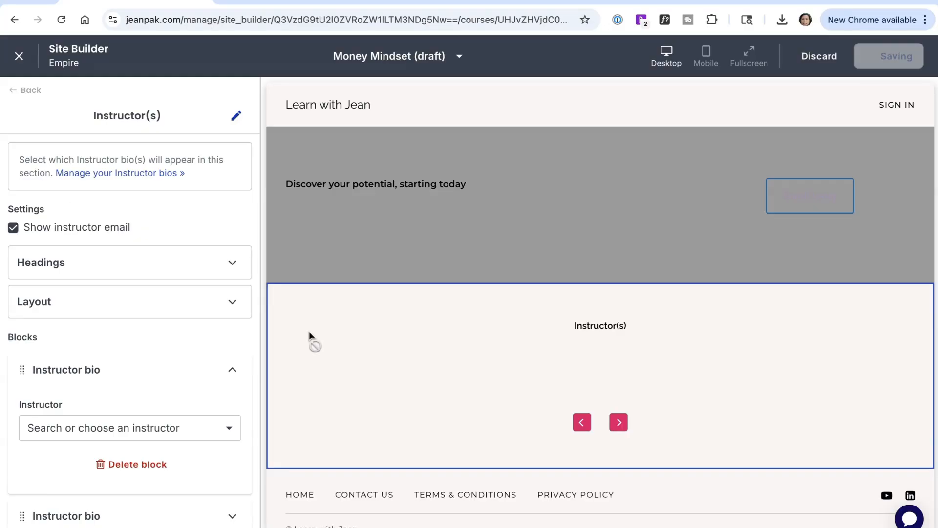
{"action": "left_click", "coordinate": [16, 90]}
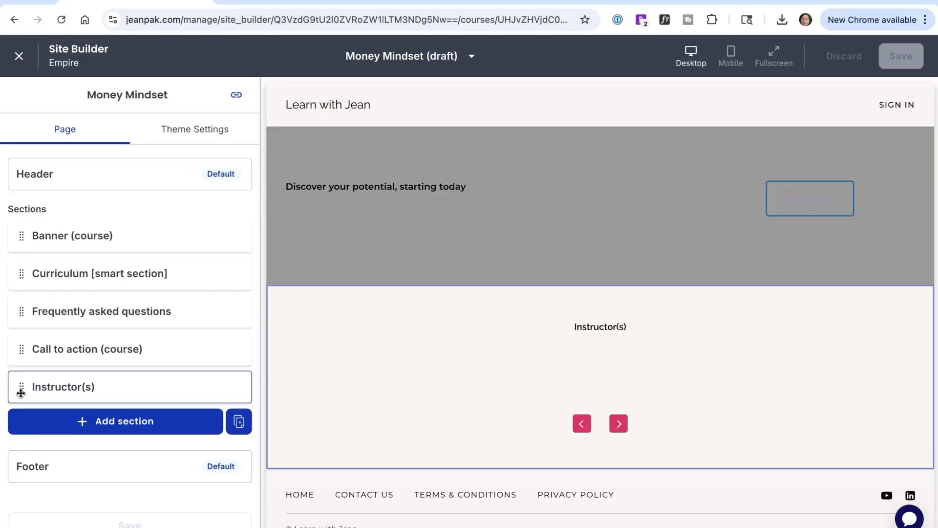
Move the Instructor(s) section below the curriculum and add an Image & text (with CTA) section directly beneath it.
{"action": "left_click_drag", "start_coordinate": [21, 393], "coordinate": [31, 321]}
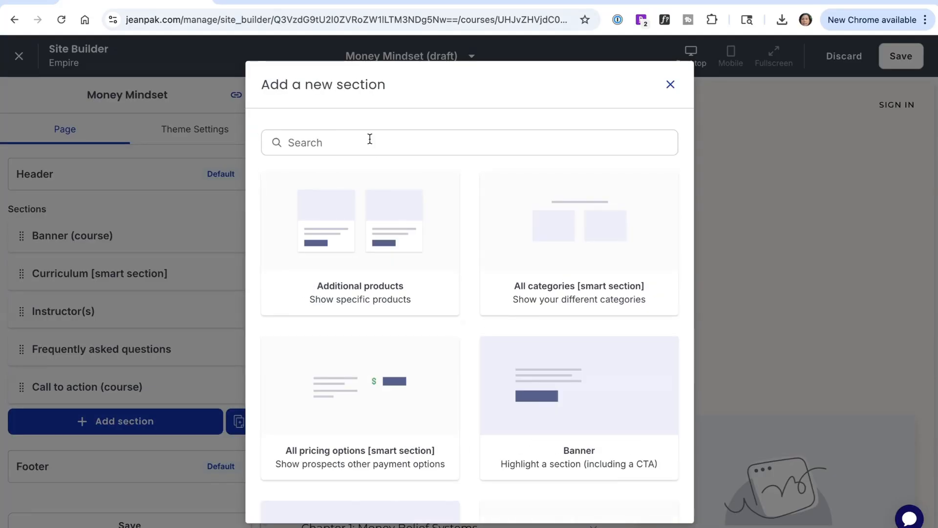
{"action": "left_click", "coordinate": [370, 140]}
{"action": "type", "text": "image"}
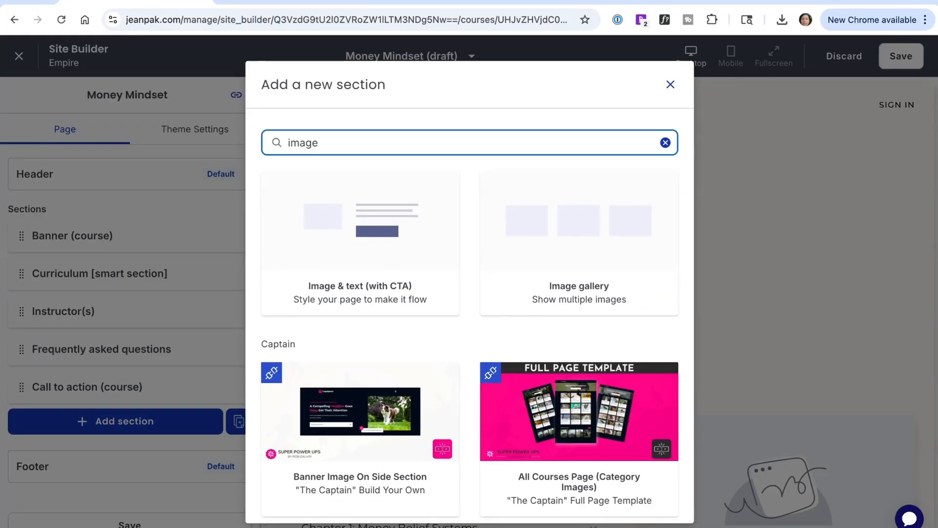
{"action": "left_click", "coordinate": [347, 241]}
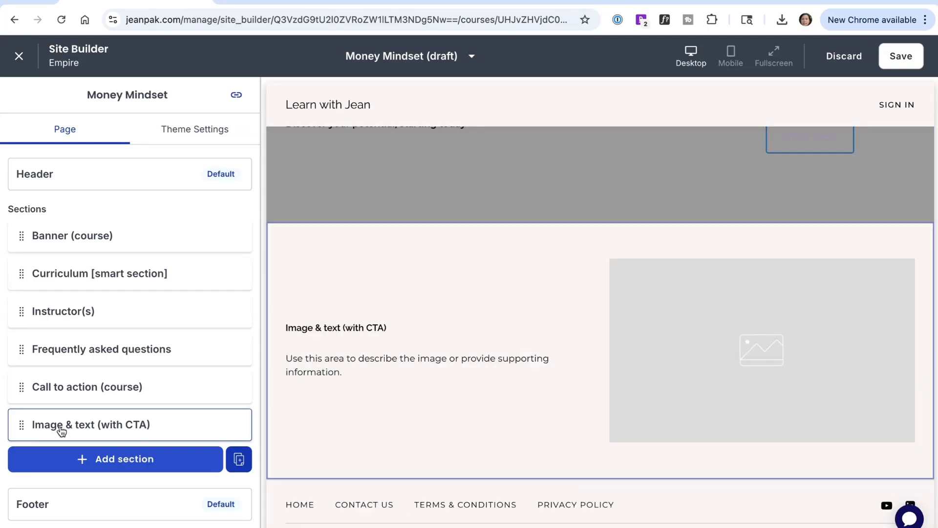
{"action": "left_click_drag", "start_coordinate": [20, 426], "coordinate": [30, 345]}
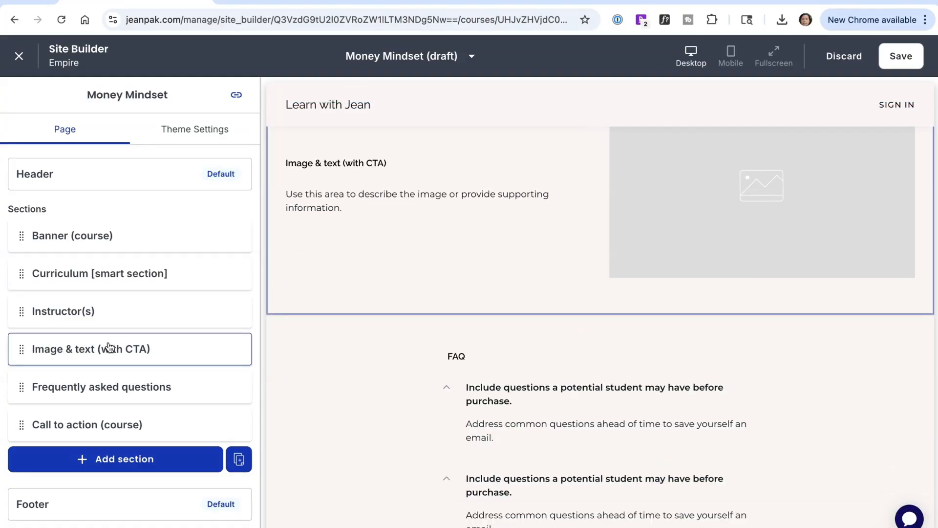
Set the Image & text (with CTA) section's button text to "Sign Up Now".
{"action": "left_click", "coordinate": [85, 348]}
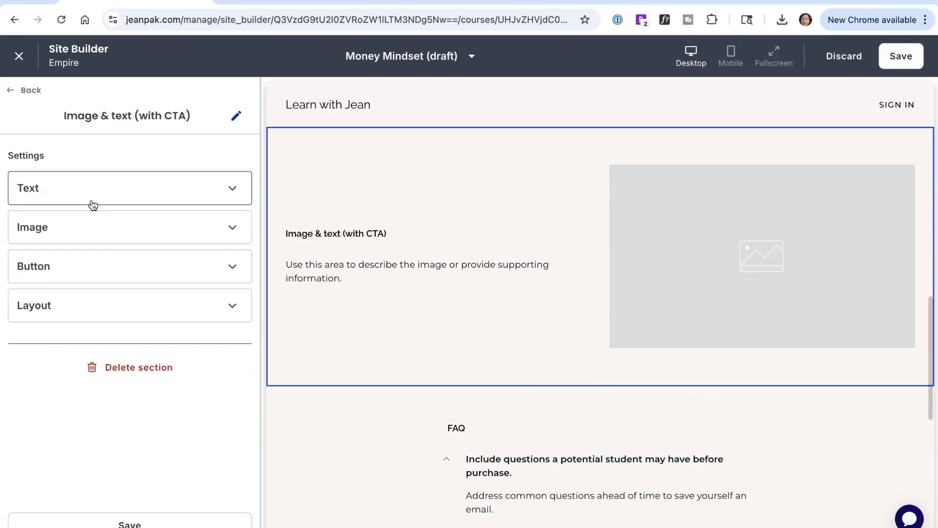
{"action": "left_click", "coordinate": [82, 279]}
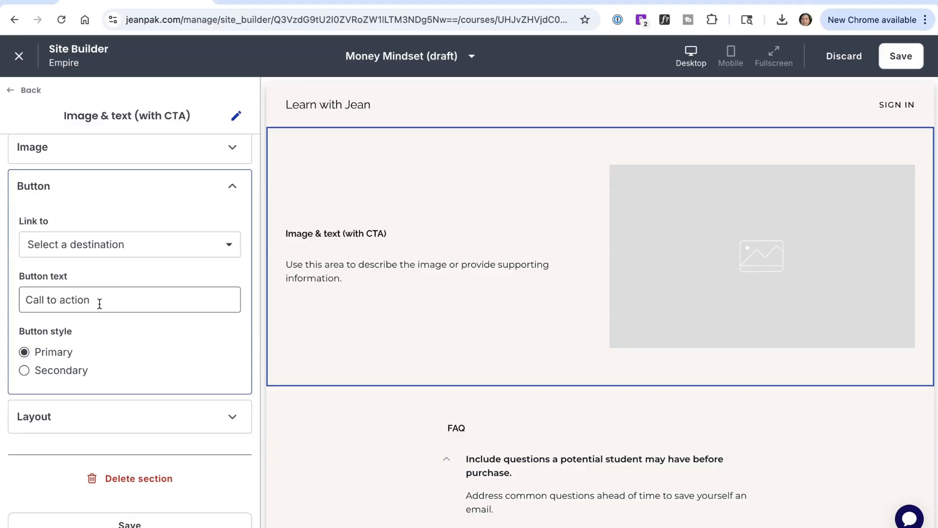
{"action": "left_click_drag", "start_coordinate": [99, 302], "coordinate": [1, 301]}
{"action": "type", "text": "Sign Up Now"}
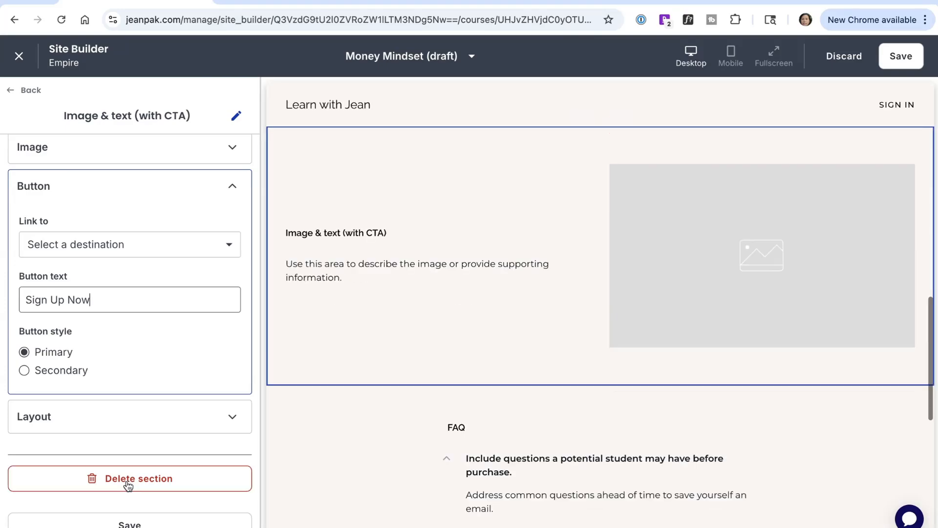
Link the button to the Advanced Coaching product's checkout page with the Default - $1,000.00 price and save the page.
{"action": "left_click", "coordinate": [116, 249]}
{"action": "left_click", "coordinate": [95, 329]}
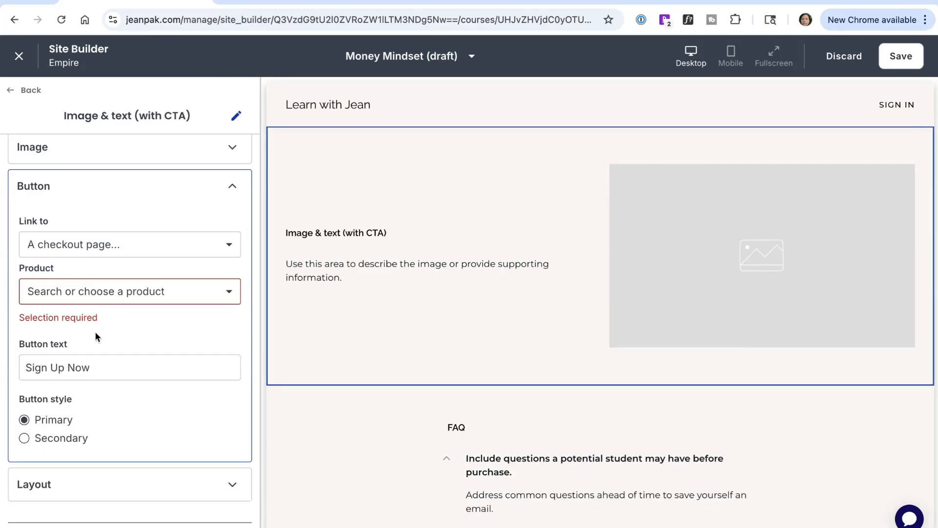
{"action": "left_click", "coordinate": [101, 300]}
{"action": "left_click", "coordinate": [101, 389]}
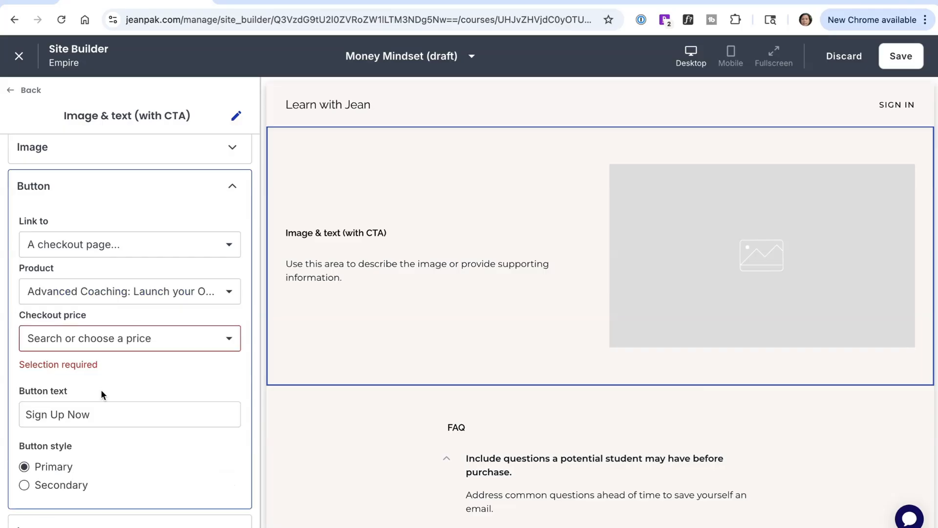
{"action": "left_click", "coordinate": [111, 340]}
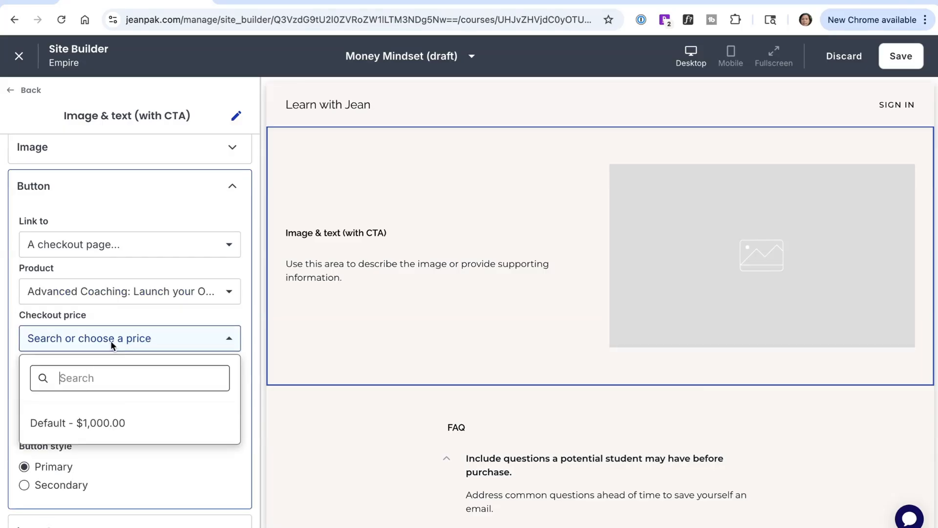
{"action": "left_click", "coordinate": [110, 423]}
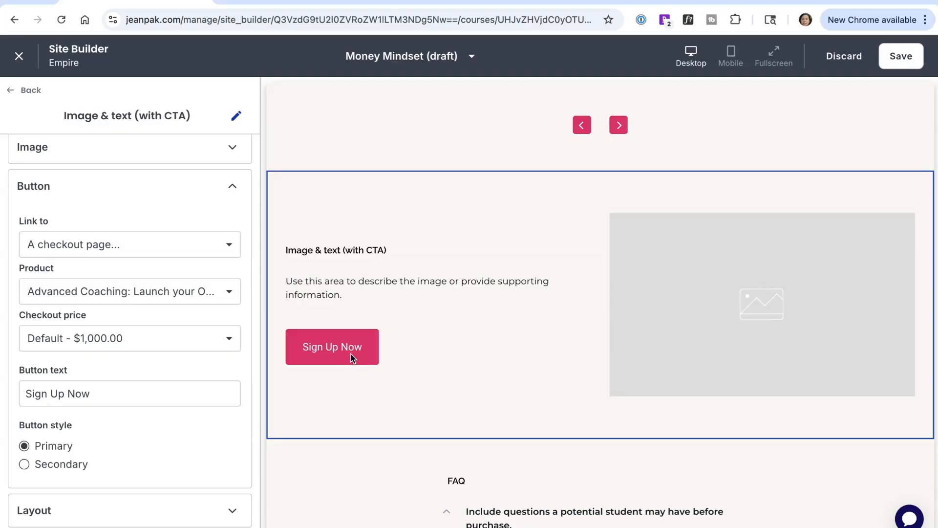
{"action": "left_click", "coordinate": [907, 60]}
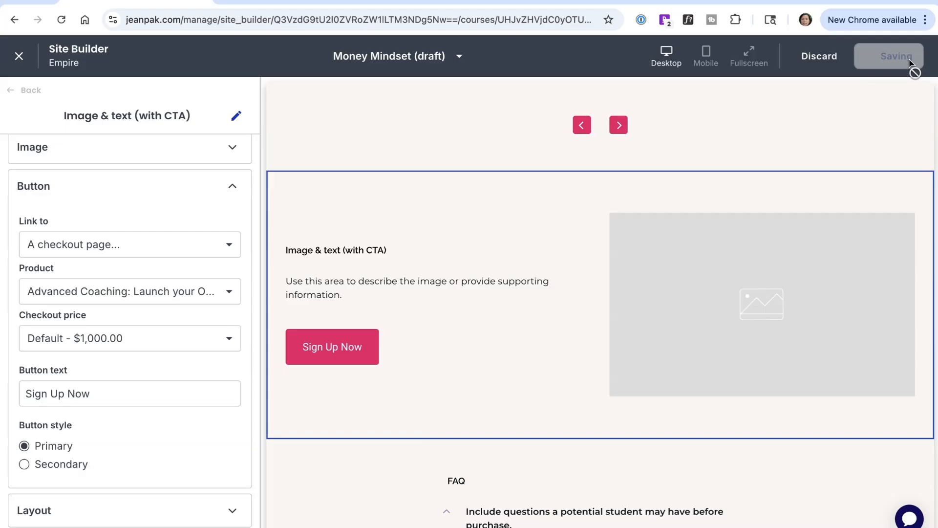
{"action": "left_click", "coordinate": [232, 185]}
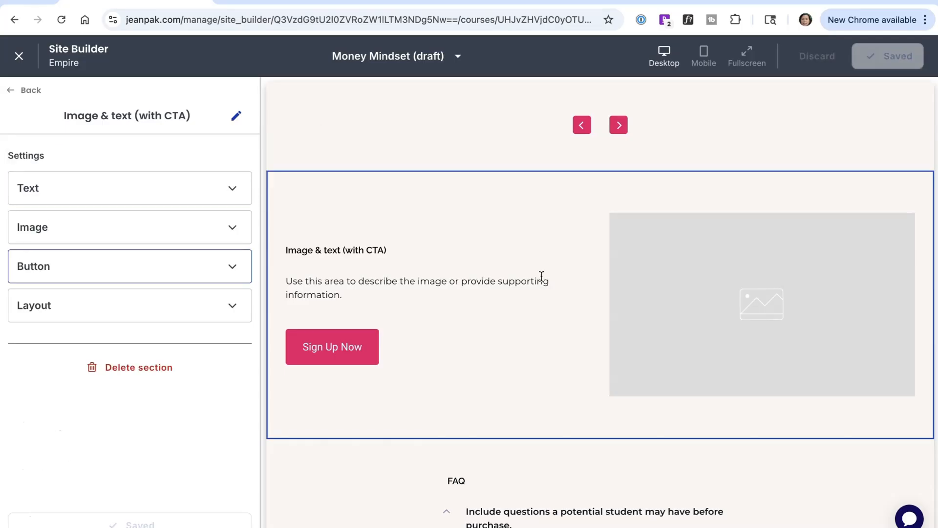
{"action": "scroll", "coordinate": [542, 276], "scroll_direction": "up", "scroll_amount": 3}
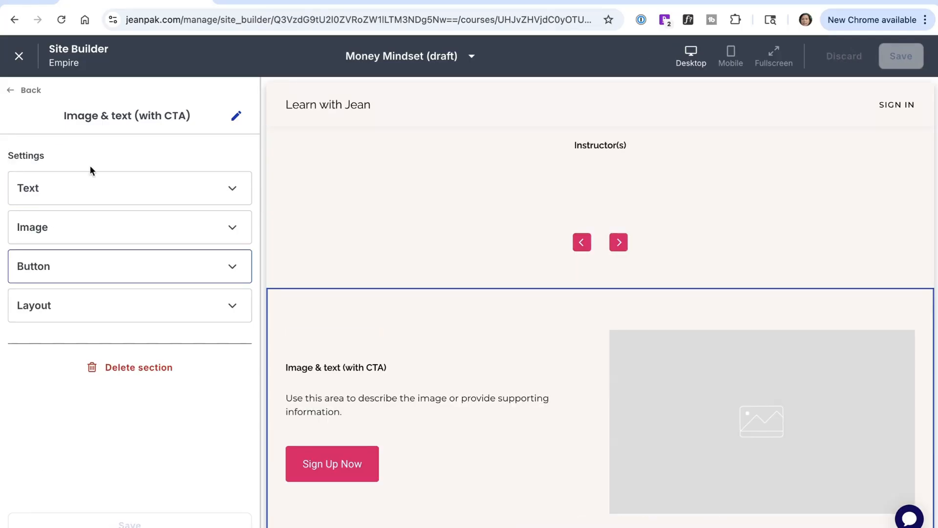
Copy the Image & text (with CTA) section from the Money Mindset page and place the copy above the Call to action section.
{"action": "left_click", "coordinate": [20, 97]}
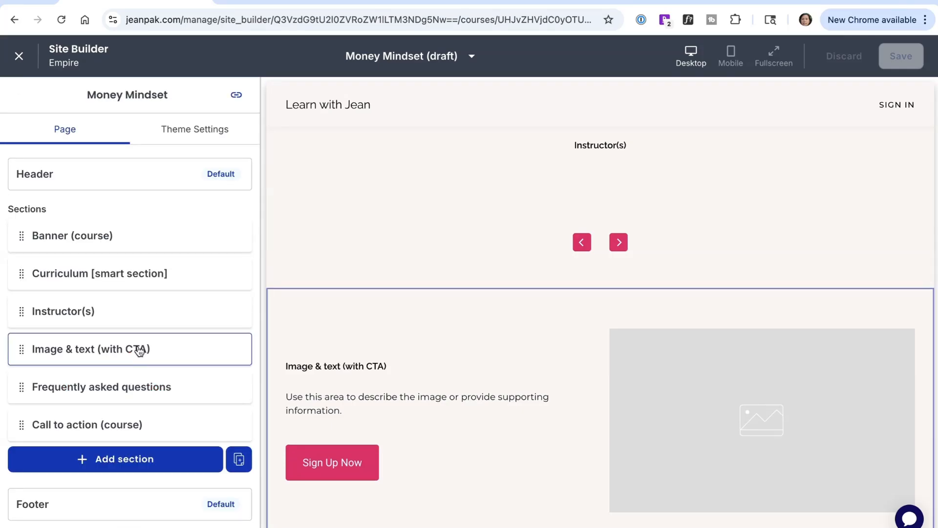
{"action": "left_click", "coordinate": [239, 459]}
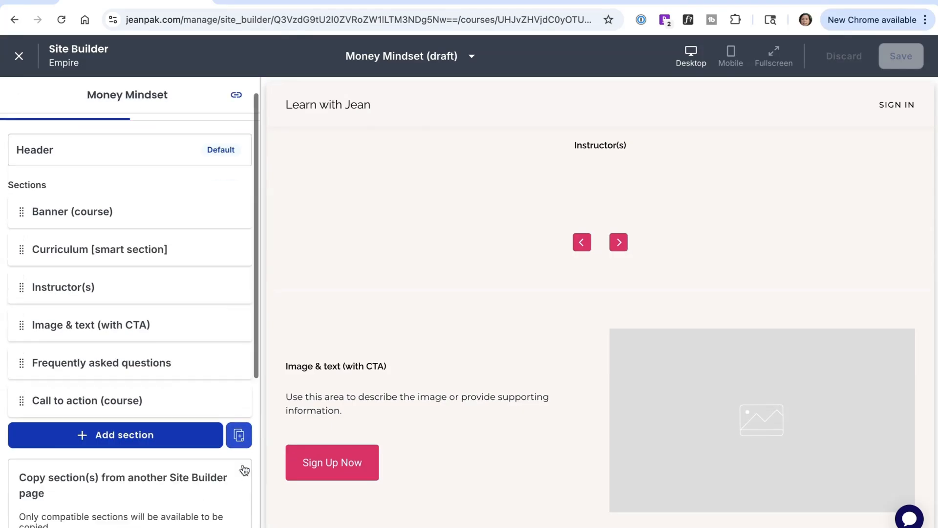
{"action": "left_click", "coordinate": [123, 352]}
{"action": "scroll", "coordinate": [79, 442], "scroll_direction": "down", "scroll_amount": 3}
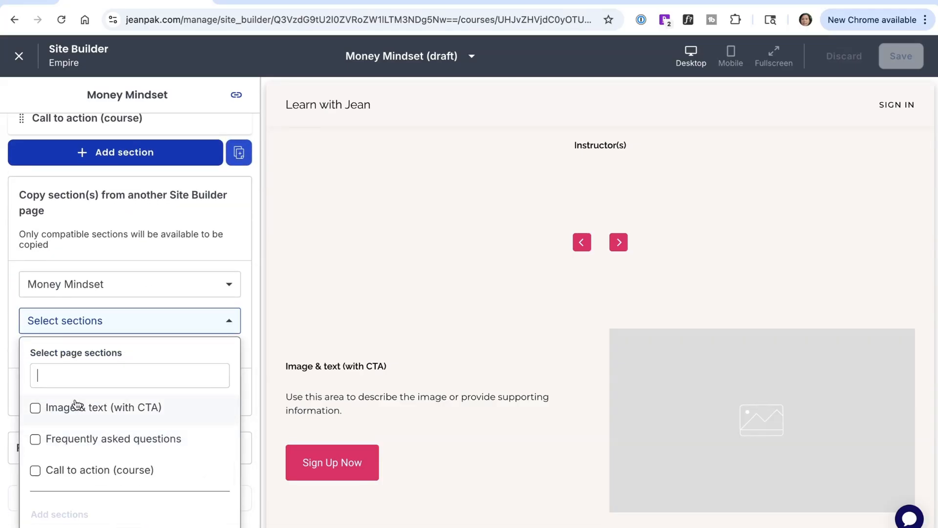
{"action": "left_click", "coordinate": [35, 408]}
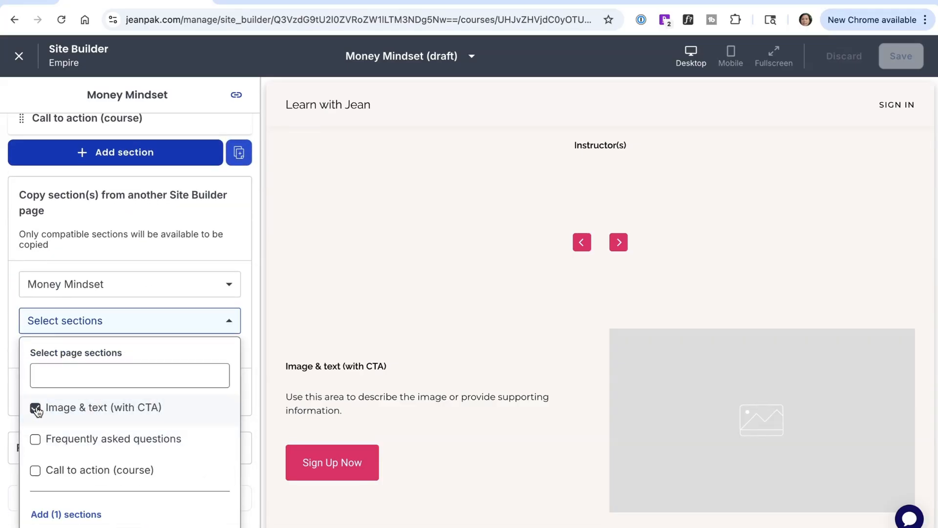
{"action": "left_click", "coordinate": [57, 514]}
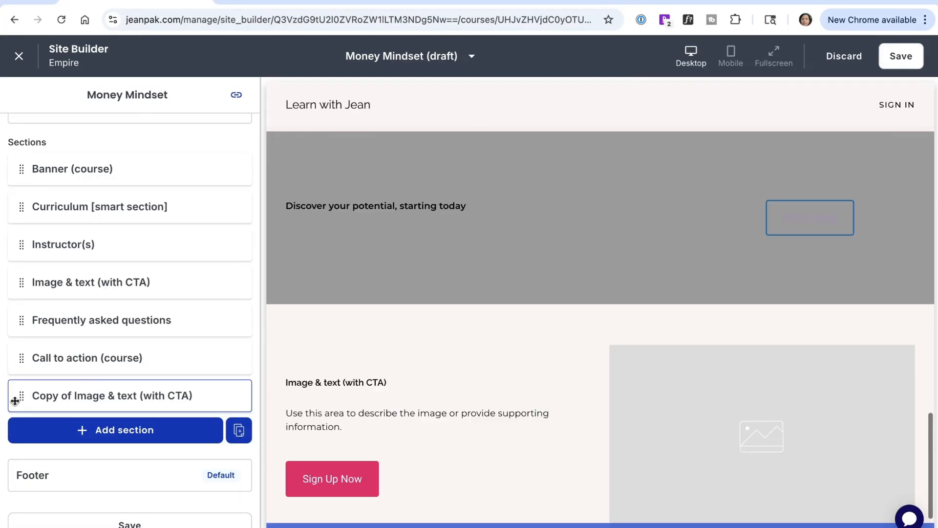
{"action": "left_click_drag", "start_coordinate": [16, 395], "coordinate": [34, 348]}
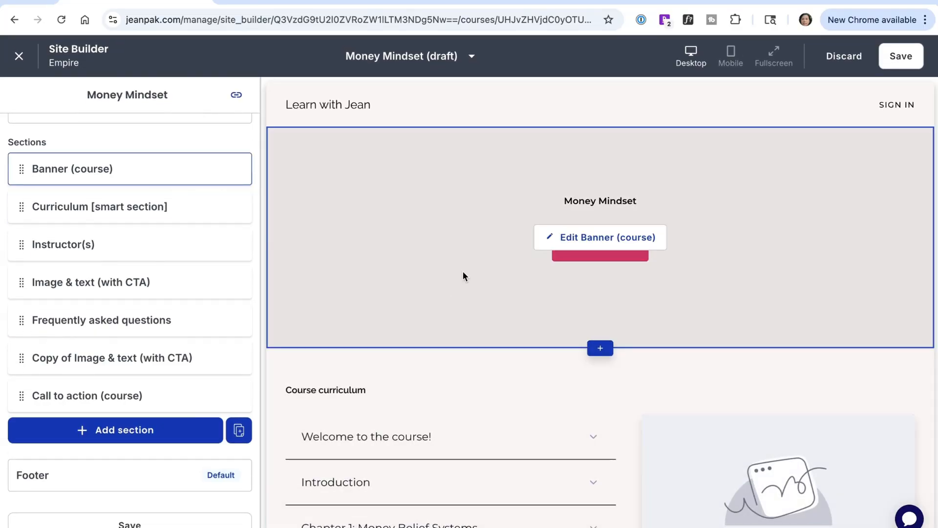
Hide the default buttons in the Banner (course) section, save the page and return to the section list.
{"action": "scroll", "coordinate": [132, 245], "scroll_direction": "up", "scroll_amount": 2}
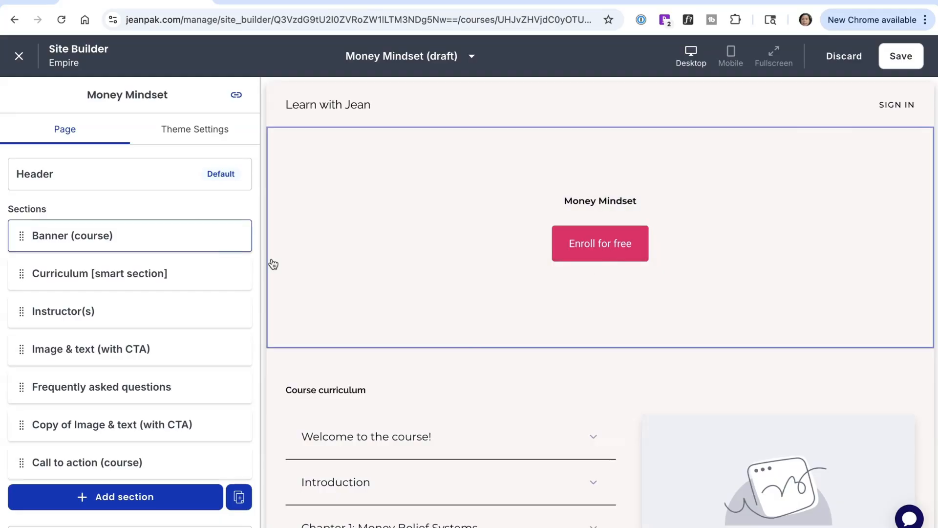
{"action": "left_click", "coordinate": [85, 237]}
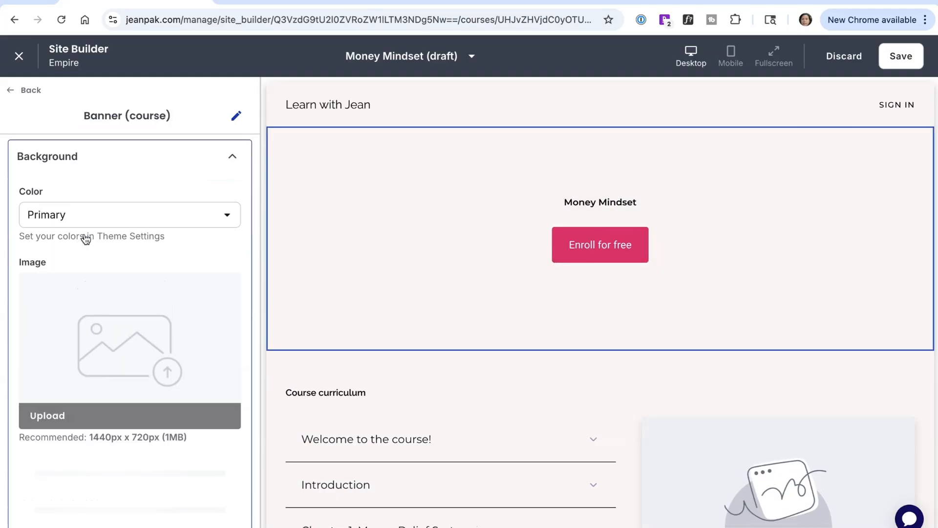
{"action": "left_click", "coordinate": [67, 178]}
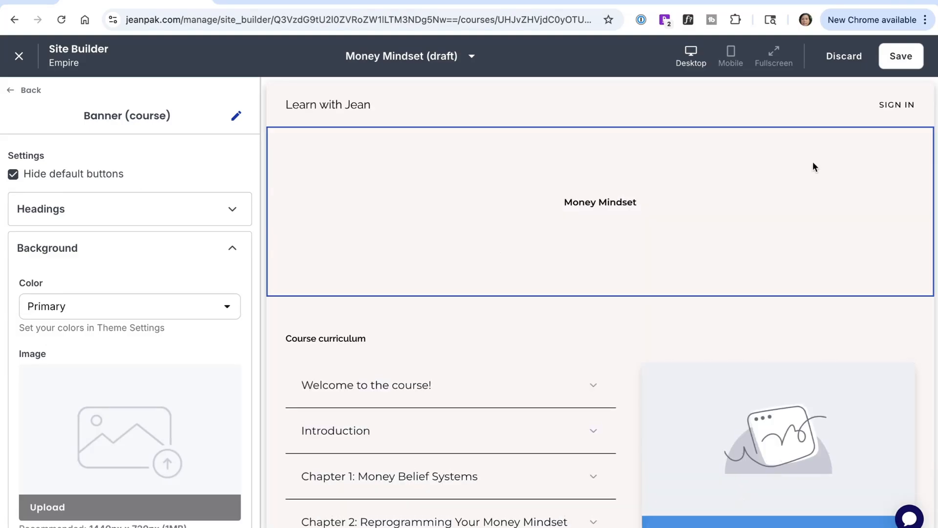
{"action": "left_click", "coordinate": [901, 56]}
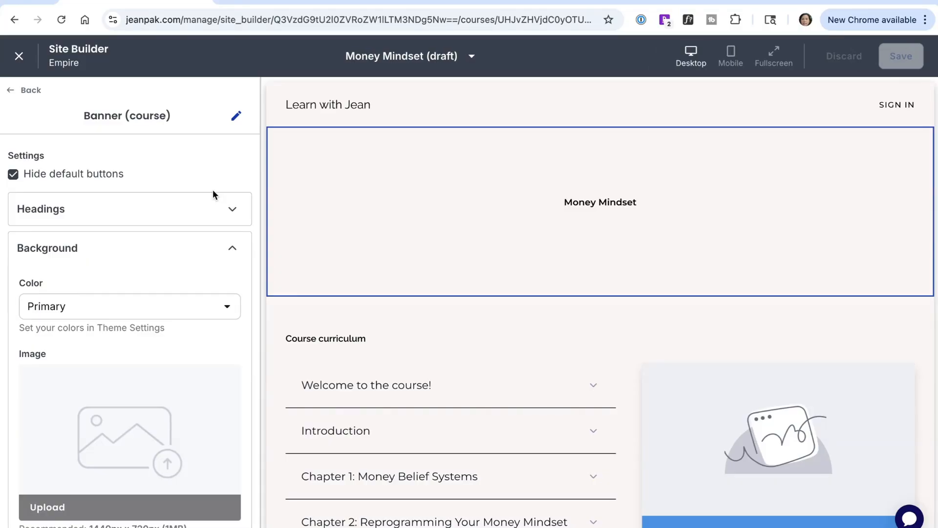
{"action": "left_click", "coordinate": [20, 91]}
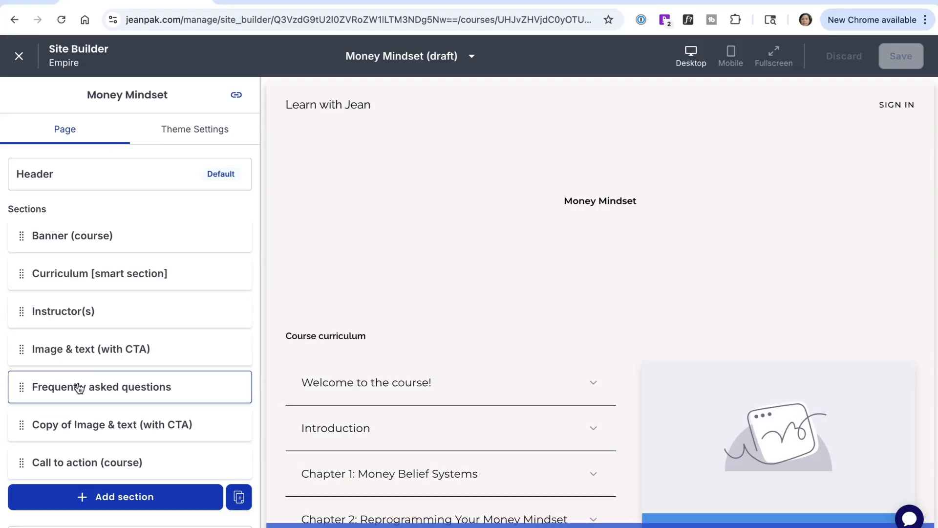
Add a Social proof: testimonials section, move it above Frequently asked questions and save the page.
{"action": "left_click", "coordinate": [120, 497]}
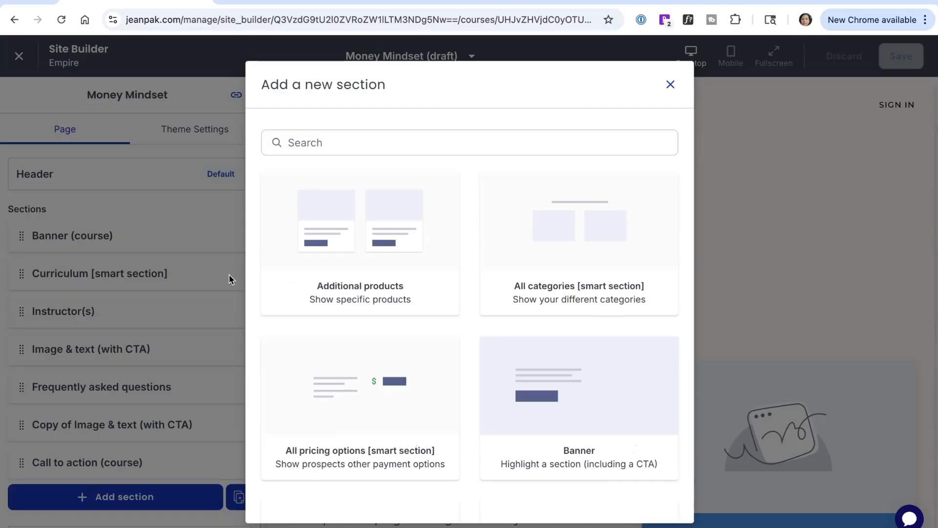
{"action": "left_click", "coordinate": [342, 145]}
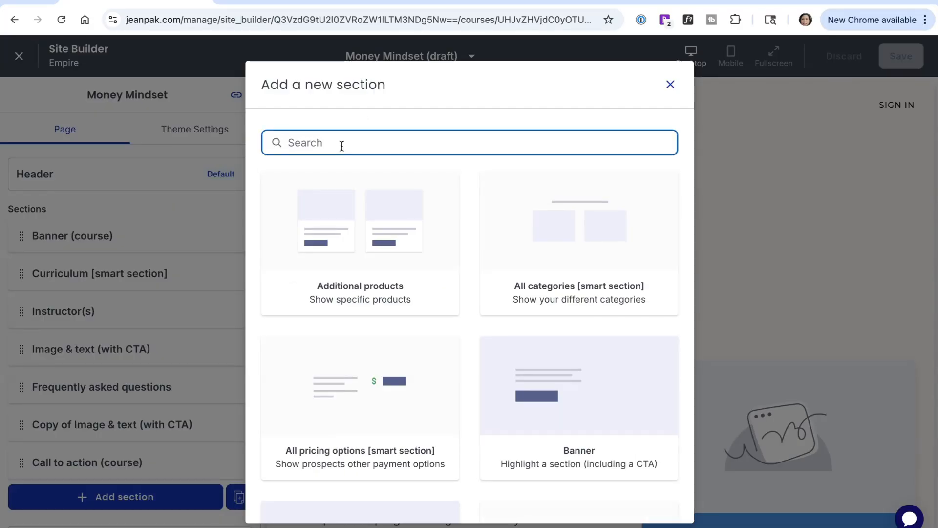
{"action": "type", "text": "testimo"}
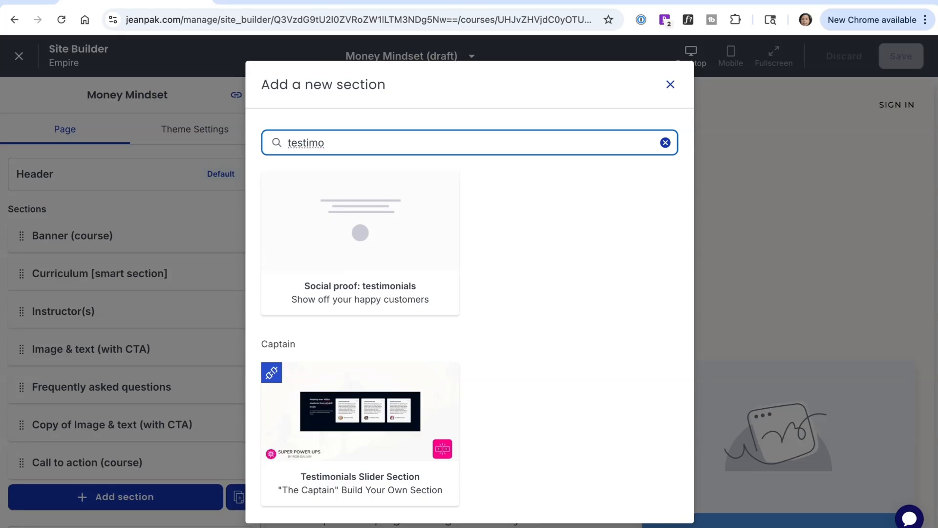
{"action": "left_click", "coordinate": [358, 233]}
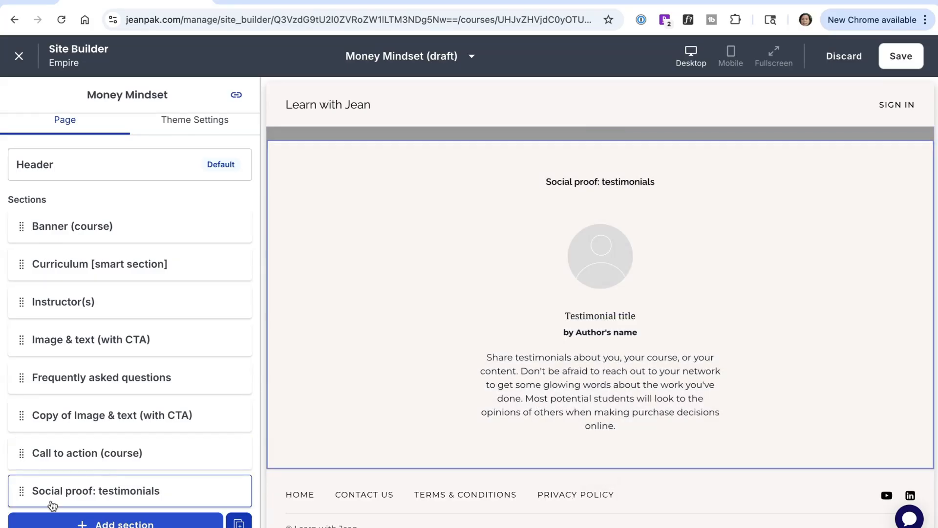
{"action": "left_click_drag", "start_coordinate": [20, 492], "coordinate": [25, 389]}
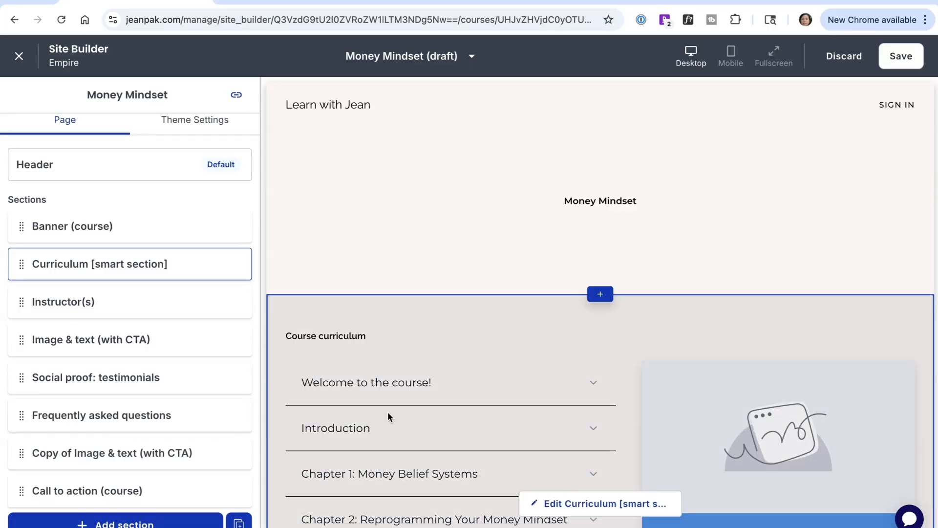
{"action": "scroll", "coordinate": [388, 411], "scroll_direction": "down", "scroll_amount": 10}
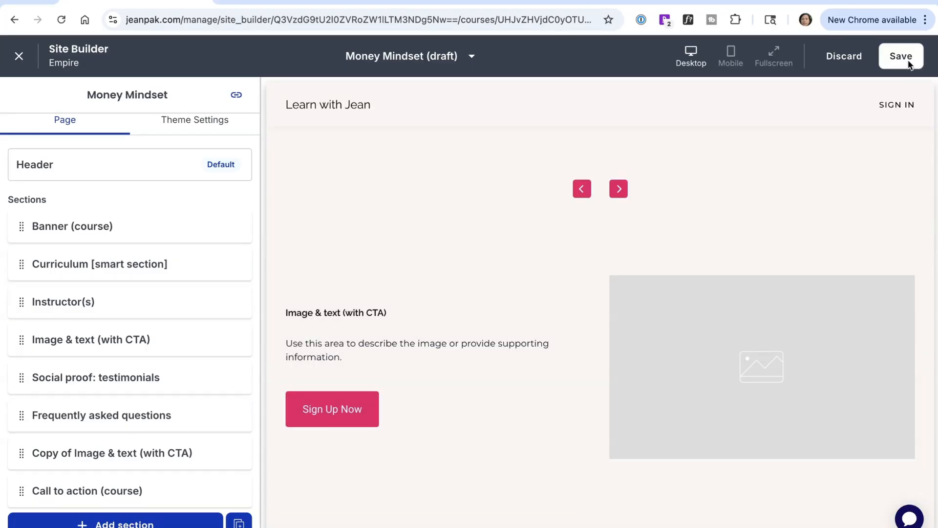
{"action": "left_click", "coordinate": [901, 57]}
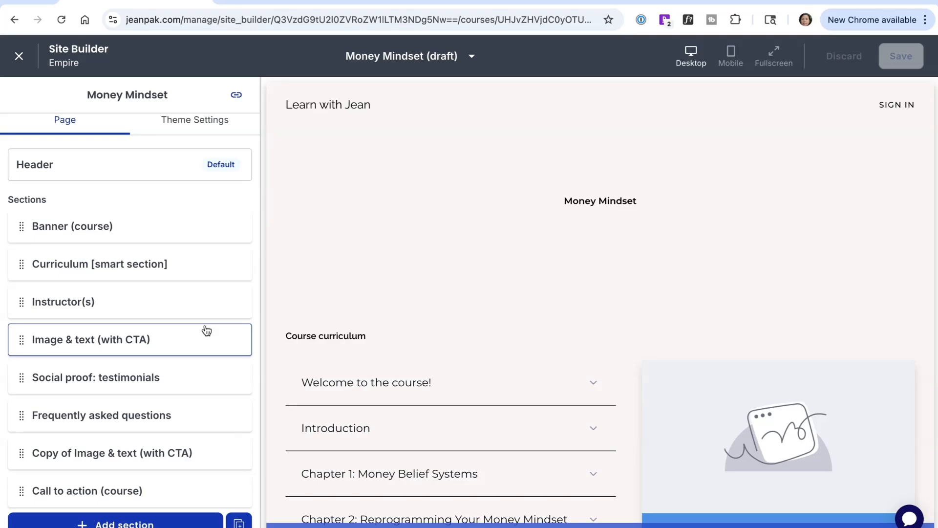
Search the section gallery for "logo" sections, then clear the search to show all section types.
{"action": "scroll", "coordinate": [204, 330], "scroll_direction": "down", "scroll_amount": 1}
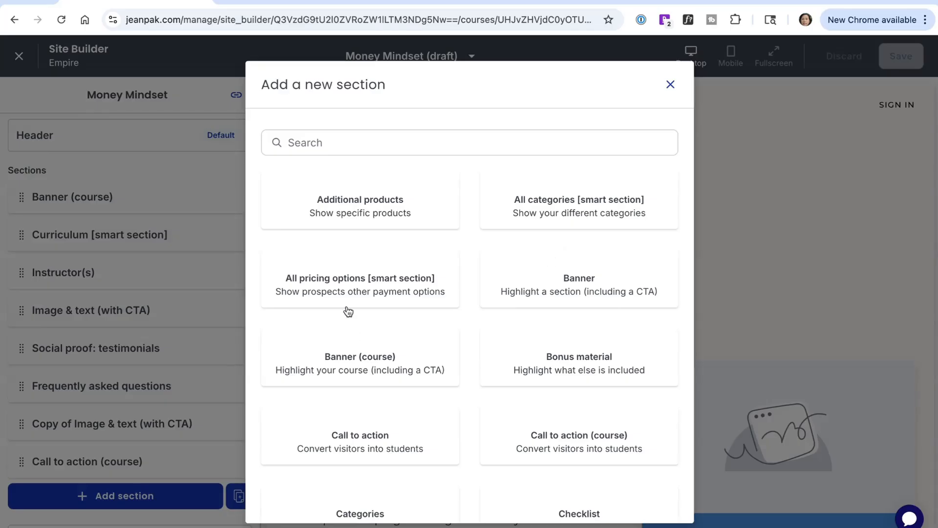
{"action": "left_click", "coordinate": [406, 145]}
{"action": "type", "text": "logo"}
{"action": "left_click", "coordinate": [666, 144]}
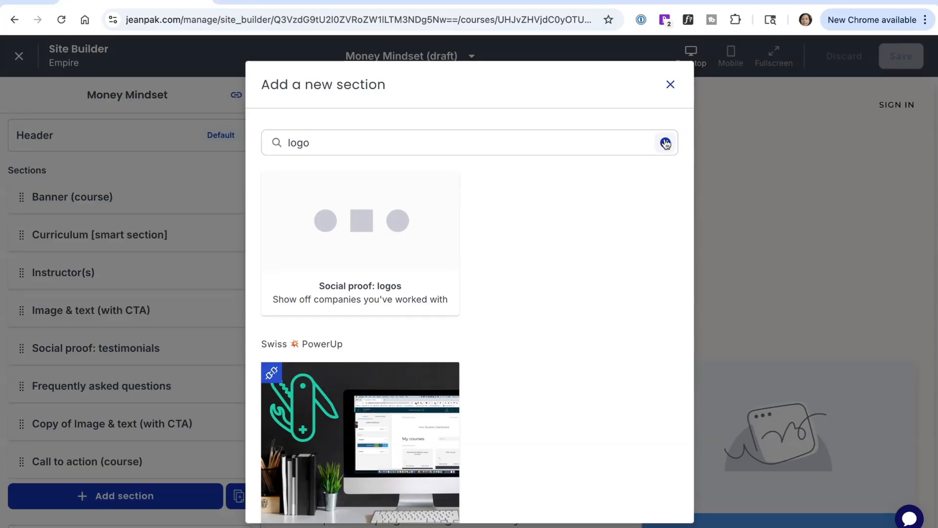
{"action": "left_click", "coordinate": [665, 144]}
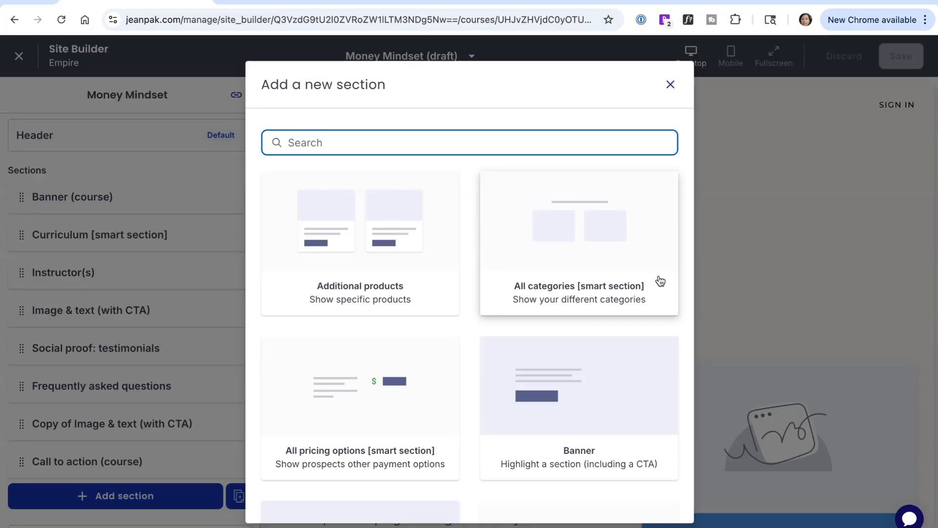
Add a Bonus material section and place it between Frequently asked questions and Copy of Image & text (with CTA).
{"action": "scroll", "coordinate": [615, 374], "scroll_direction": "down", "scroll_amount": 3}
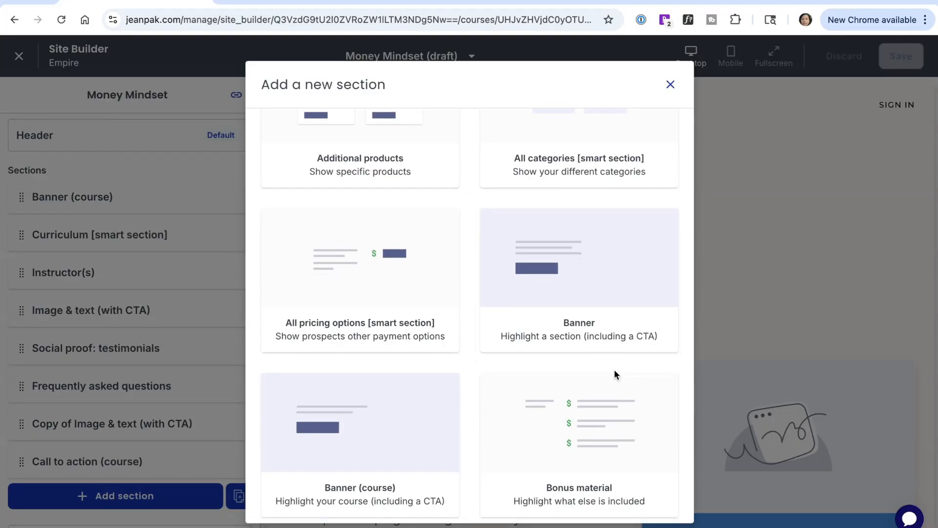
{"action": "left_click", "coordinate": [612, 445]}
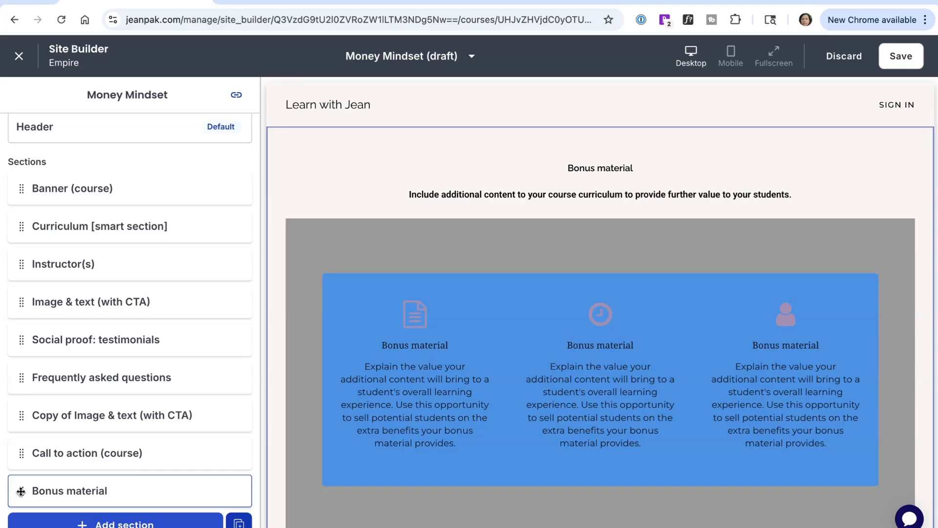
{"action": "left_click_drag", "start_coordinate": [21, 491], "coordinate": [26, 419]}
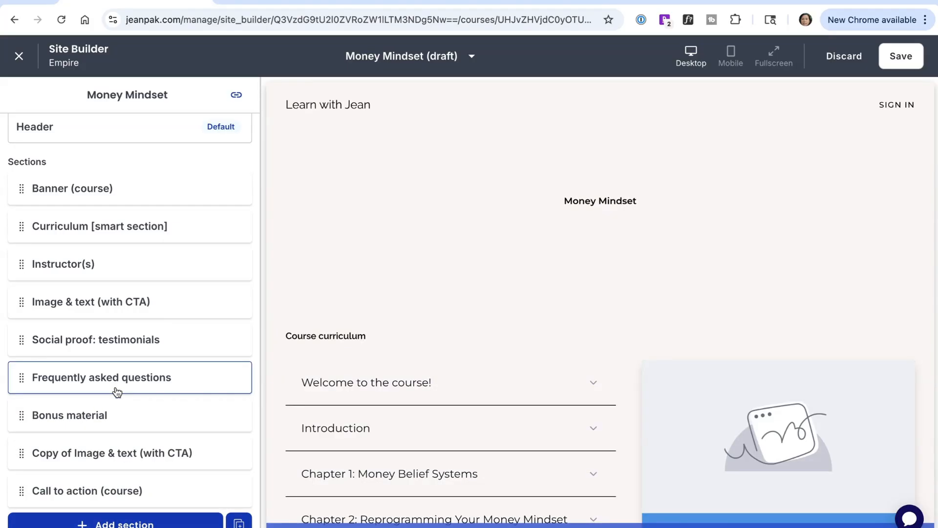
Move the Copy of Image & text (with CTA) section above Bonus material and save the page.
{"action": "scroll", "coordinate": [510, 409], "scroll_direction": "down", "scroll_amount": 5}
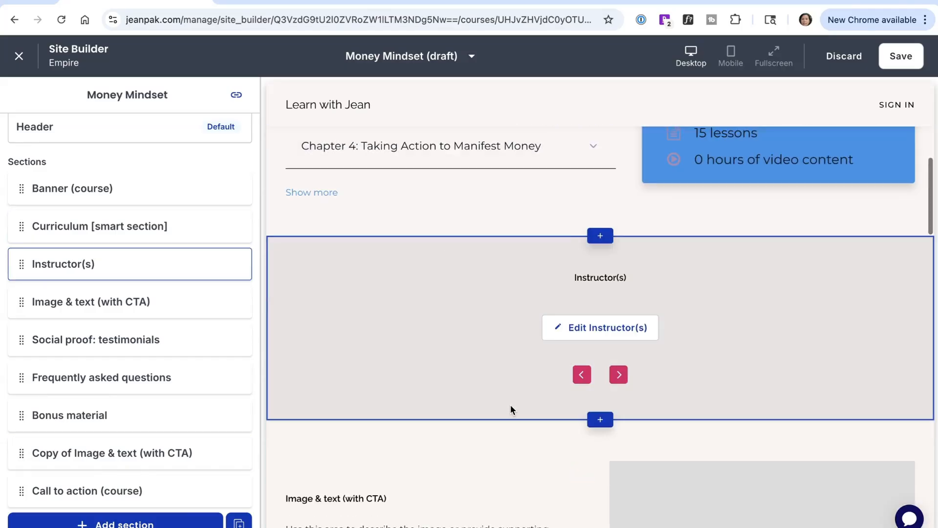
{"action": "scroll", "coordinate": [511, 406], "scroll_direction": "down", "scroll_amount": 10}
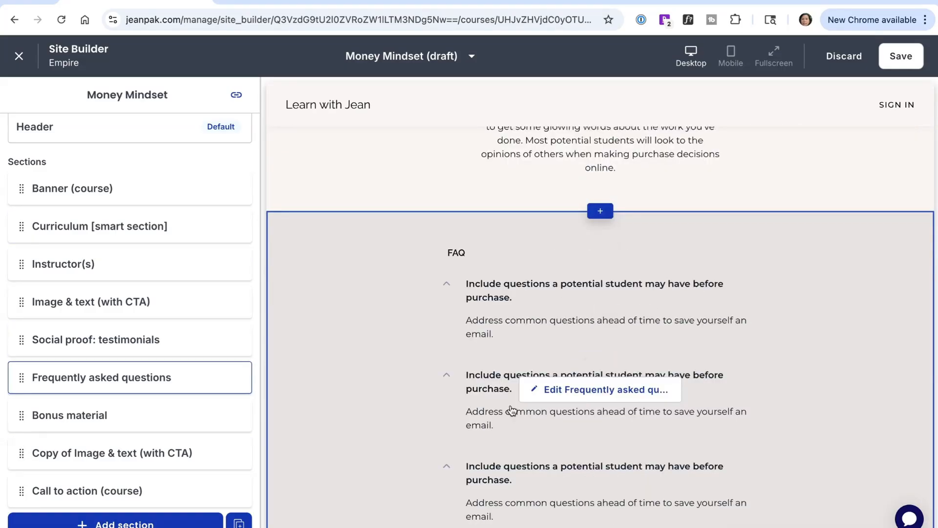
{"action": "scroll", "coordinate": [511, 409], "scroll_direction": "down", "scroll_amount": 10}
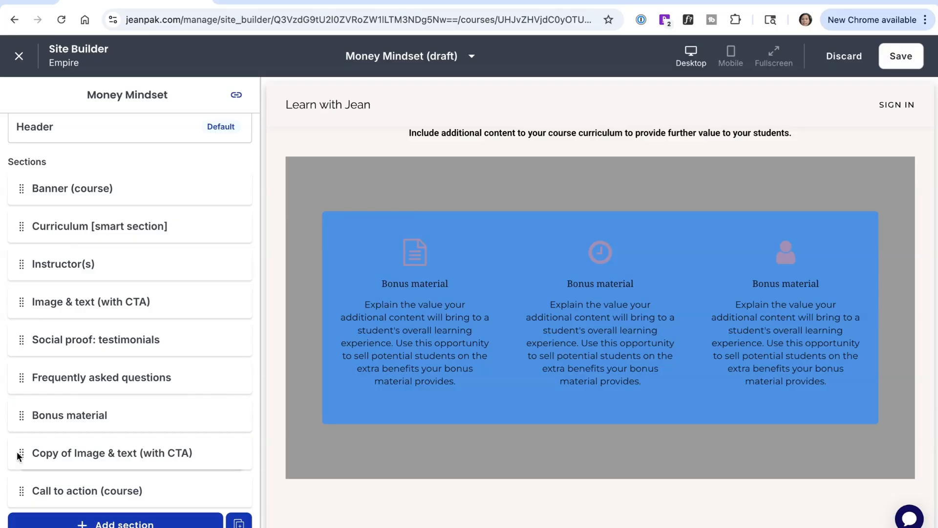
{"action": "left_click_drag", "start_coordinate": [17, 456], "coordinate": [28, 415]}
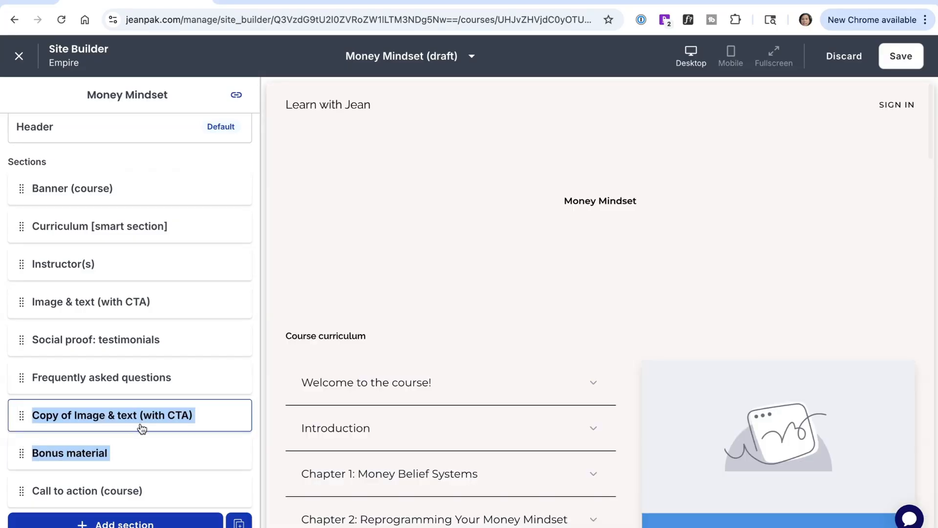
{"action": "scroll", "coordinate": [276, 406], "scroll_direction": "down", "scroll_amount": 15}
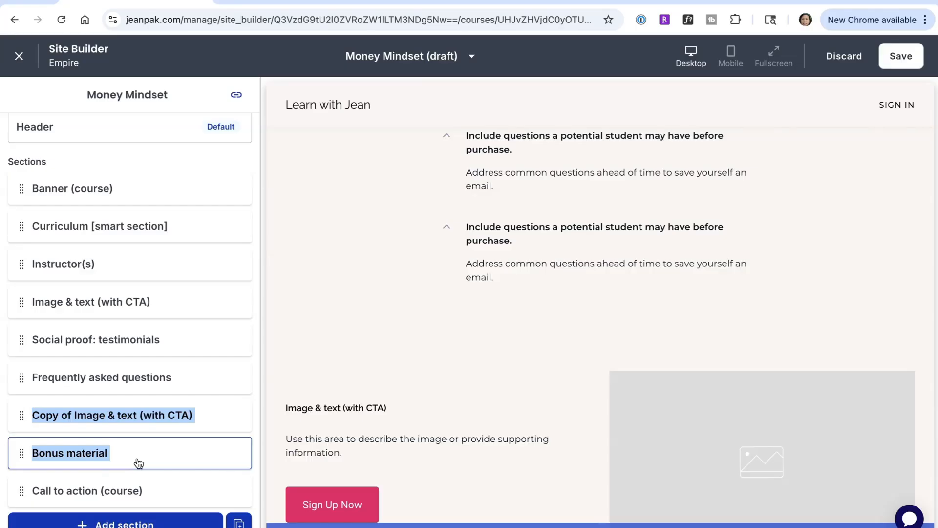
{"action": "left_click", "coordinate": [908, 62]}
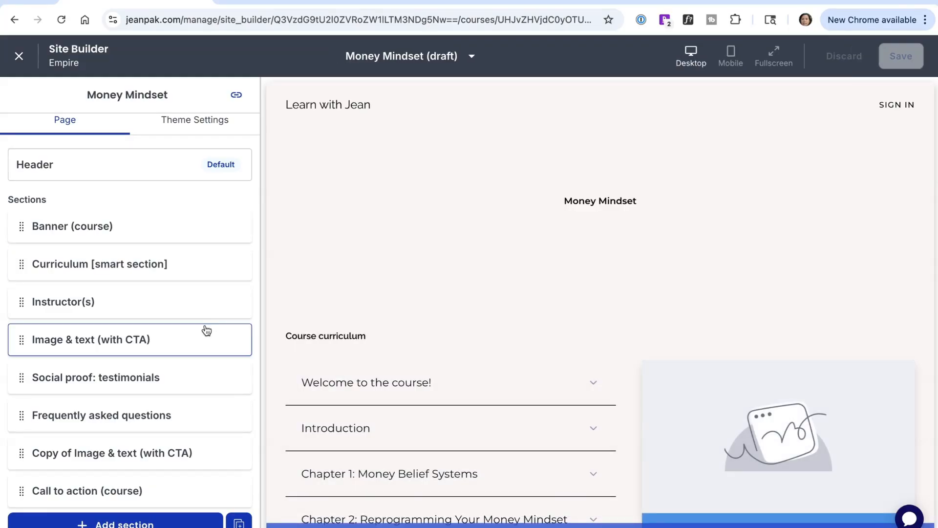
Open the section gallery, search it for "logo" and clear the search.
{"action": "scroll", "coordinate": [161, 391], "scroll_direction": "down", "scroll_amount": 1}
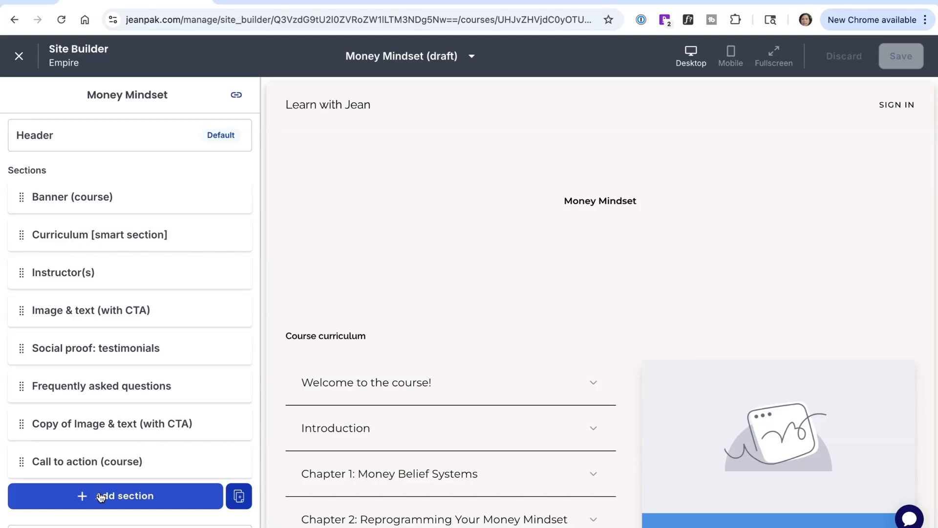
{"action": "left_click", "coordinate": [559, 254]}
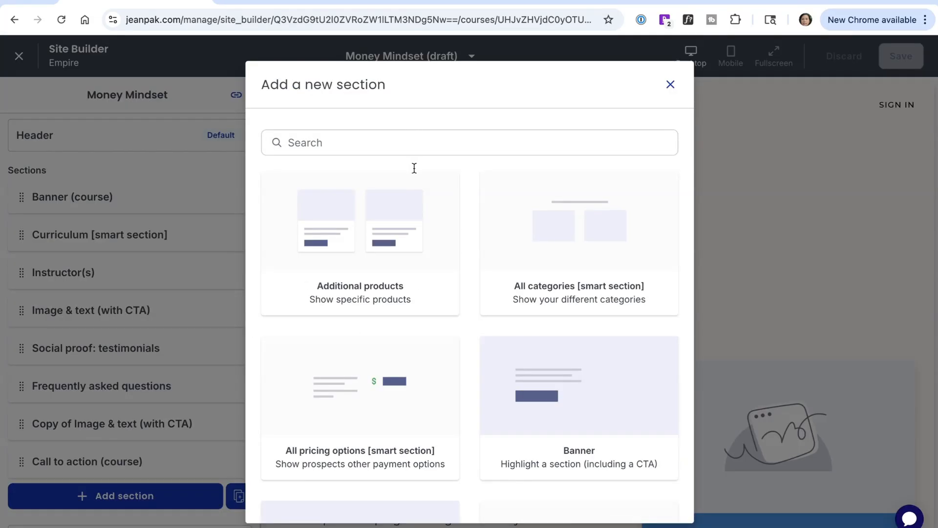
{"action": "left_click", "coordinate": [406, 147]}
{"action": "type", "text": "logo"}
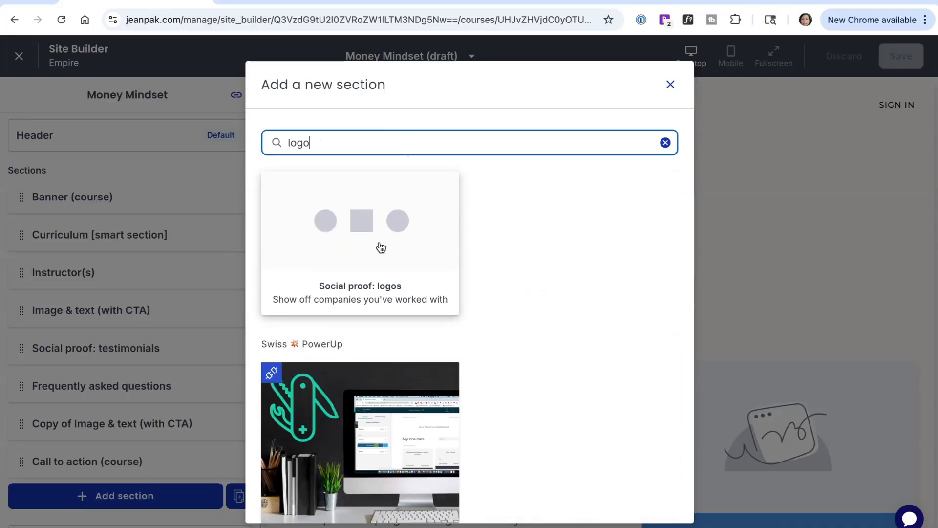
{"action": "left_click", "coordinate": [665, 143]}
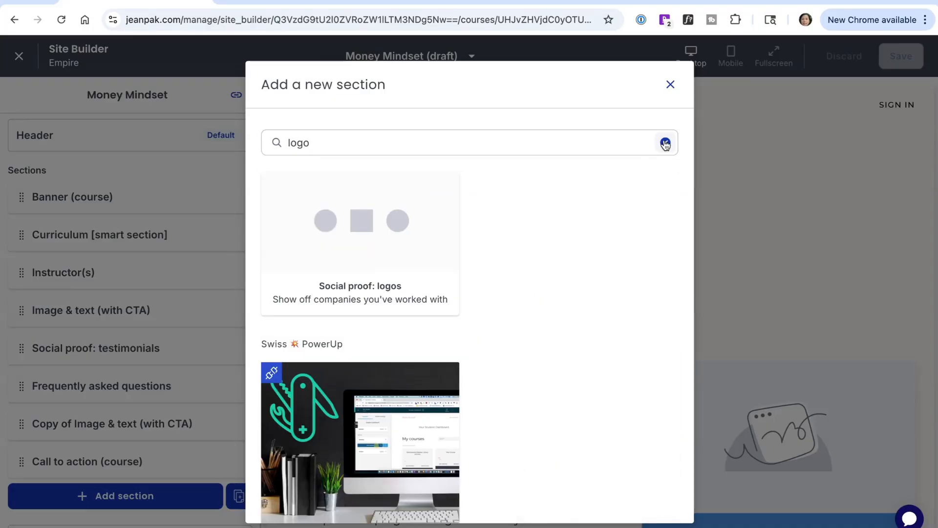
{"action": "left_click", "coordinate": [665, 143]}
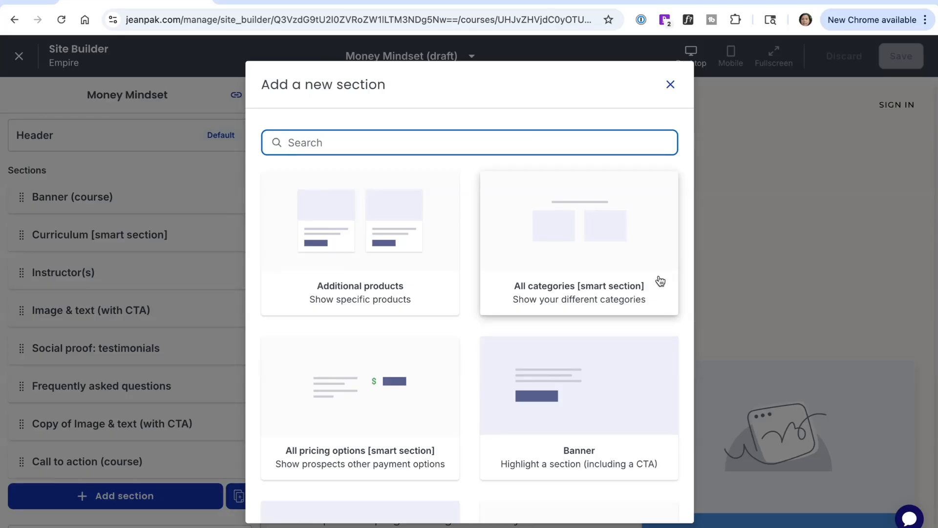
Add a Bonus material section to the page and move it directly below Frequently asked questions.
{"action": "scroll", "coordinate": [615, 374], "scroll_direction": "down", "scroll_amount": 3}
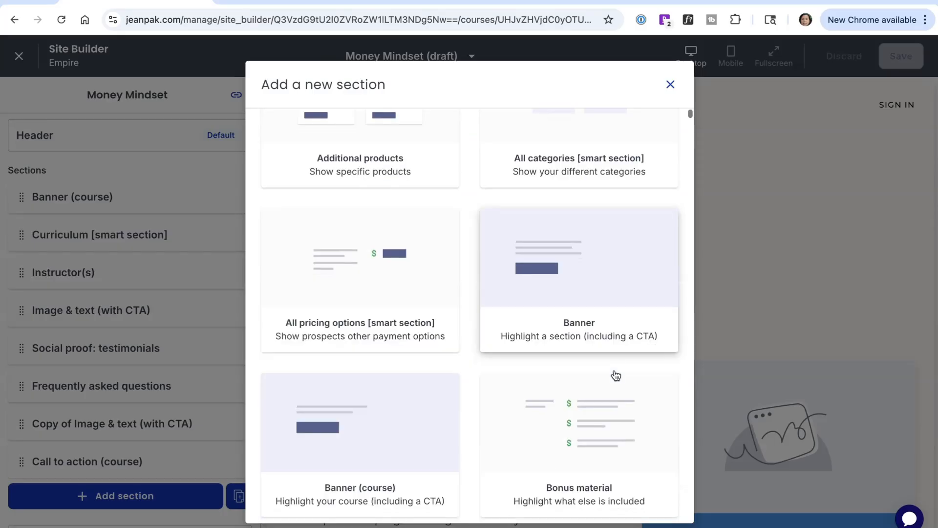
{"action": "left_click", "coordinate": [614, 447]}
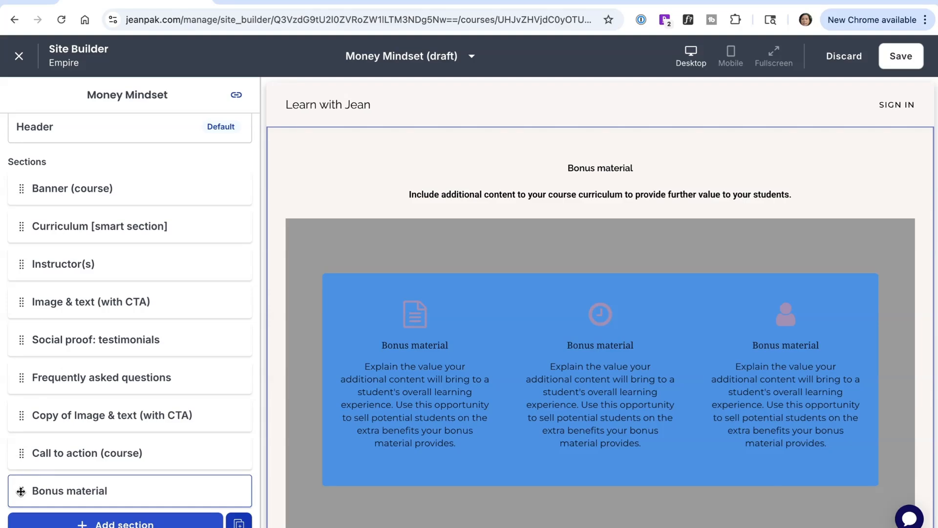
{"action": "left_click_drag", "start_coordinate": [20, 491], "coordinate": [27, 418]}
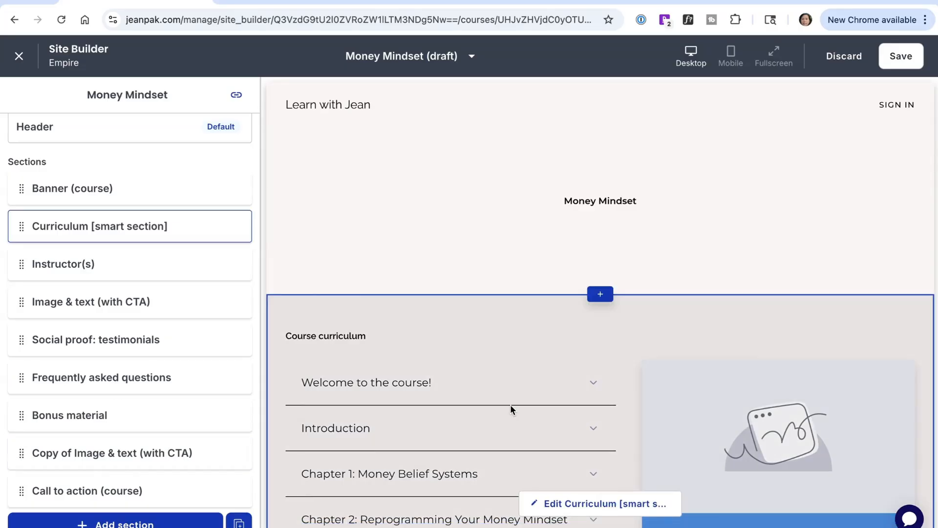
Reorder the sections so Copy of Image & text (with CTA) sits between Frequently asked questions and Bonus material.
{"action": "scroll", "coordinate": [508, 407], "scroll_direction": "down", "scroll_amount": 10}
{"action": "scroll", "coordinate": [511, 405], "scroll_direction": "down", "scroll_amount": 10}
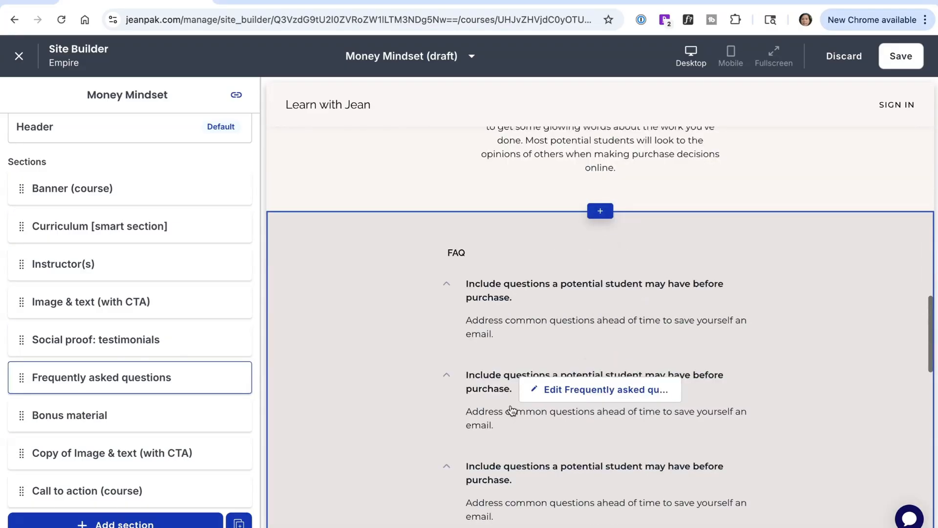
{"action": "scroll", "coordinate": [511, 410], "scroll_direction": "down", "scroll_amount": 10}
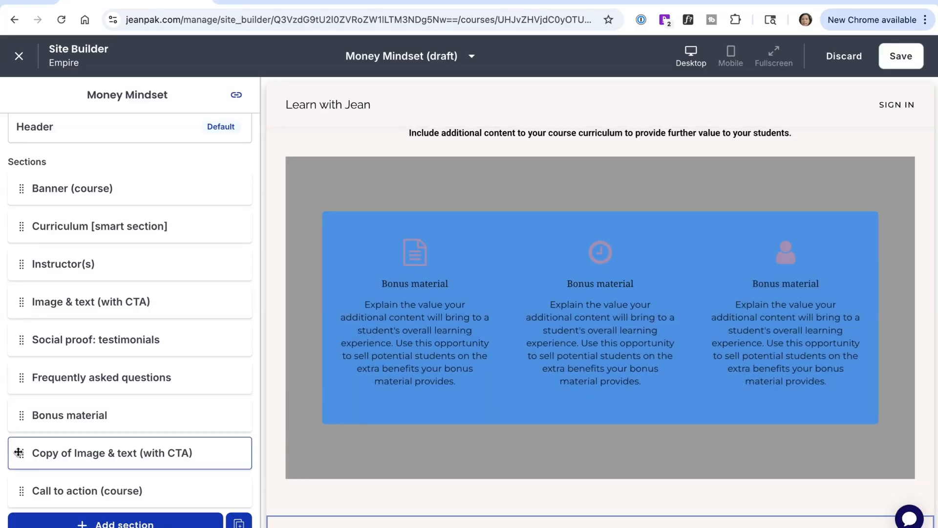
{"action": "left_click_drag", "start_coordinate": [19, 456], "coordinate": [27, 415]}
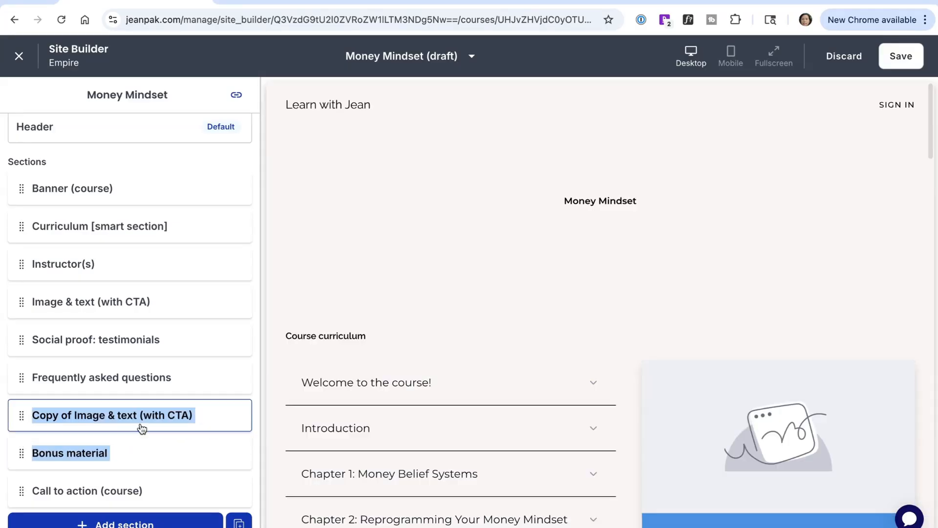
{"action": "scroll", "coordinate": [266, 407], "scroll_direction": "down", "scroll_amount": 15}
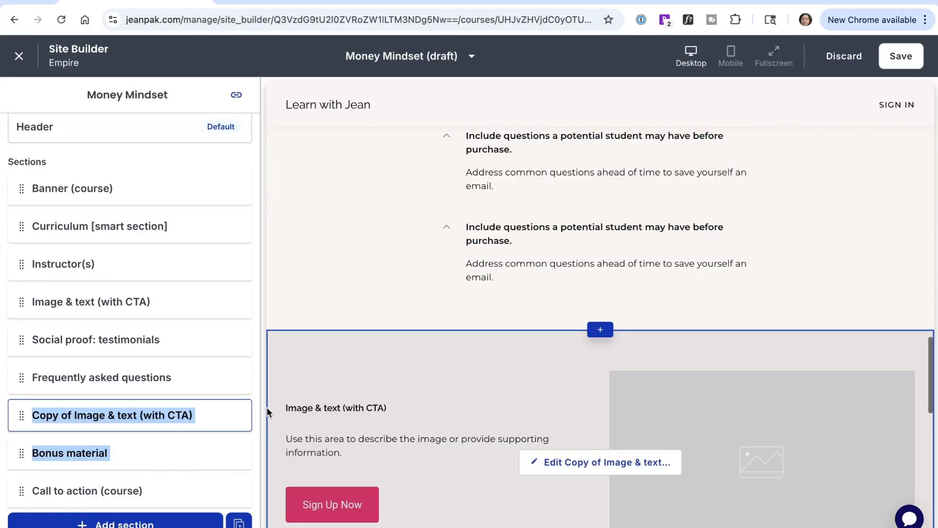